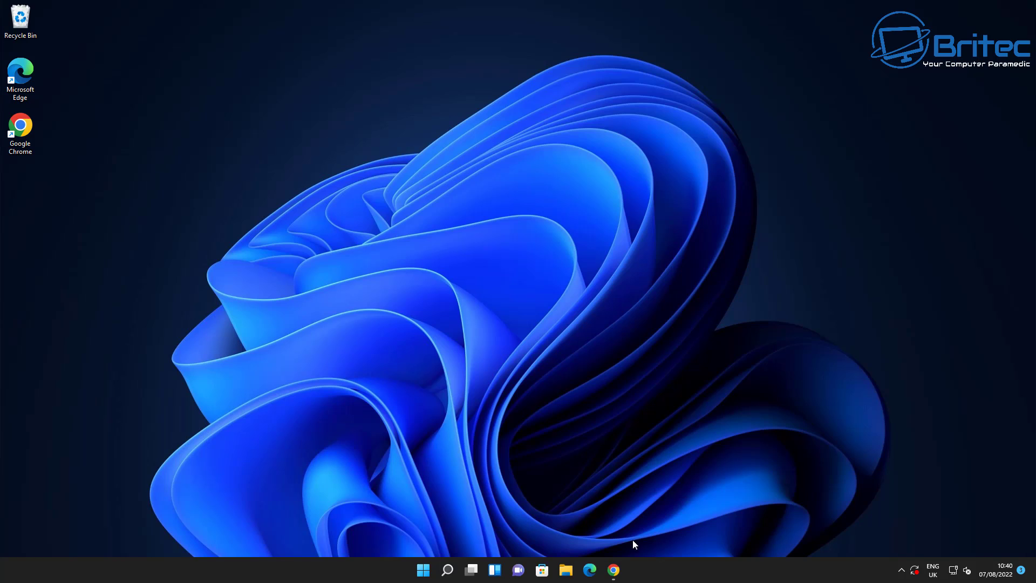
Go to the Community Downloads page on openvpn.net.
left_click(614, 571)
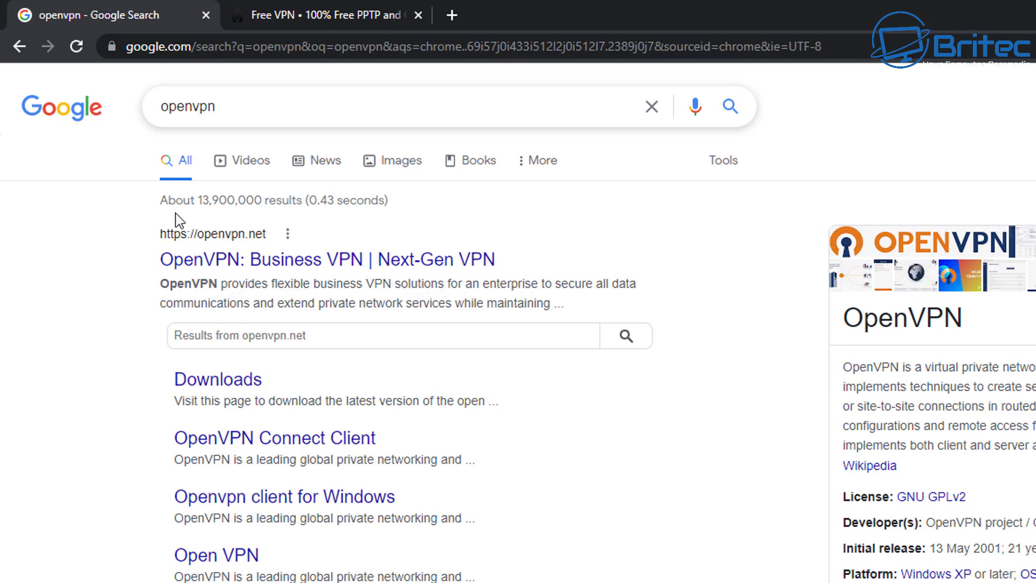
left_click(335, 261)
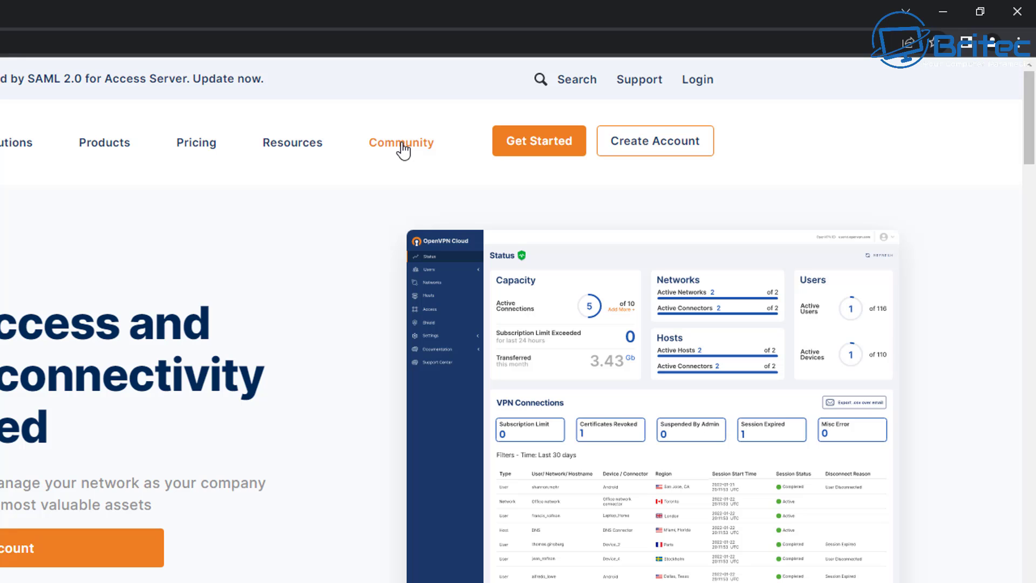
left_click(402, 148)
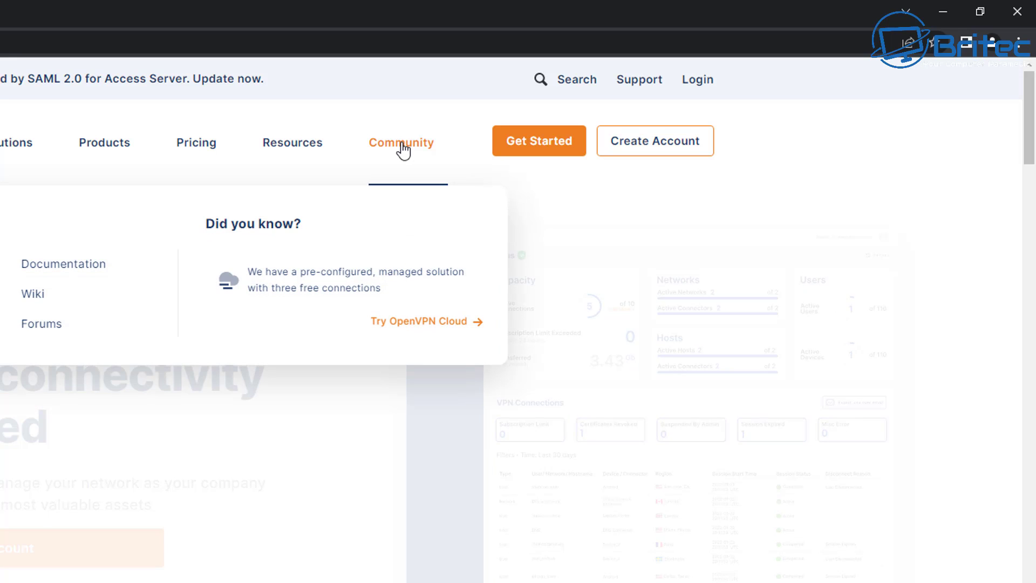
left_click(0, 305)
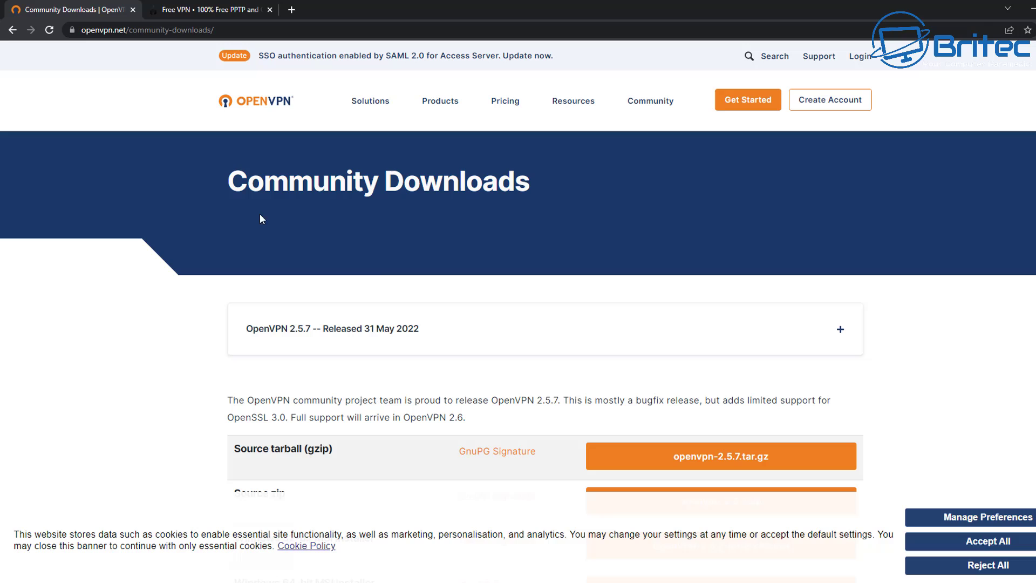
Accept the cookie notice and download the OpenVPN-2.5.7-I602-amd64.msi Windows 64-bit installer.
scroll(829, 304, "down", 2)
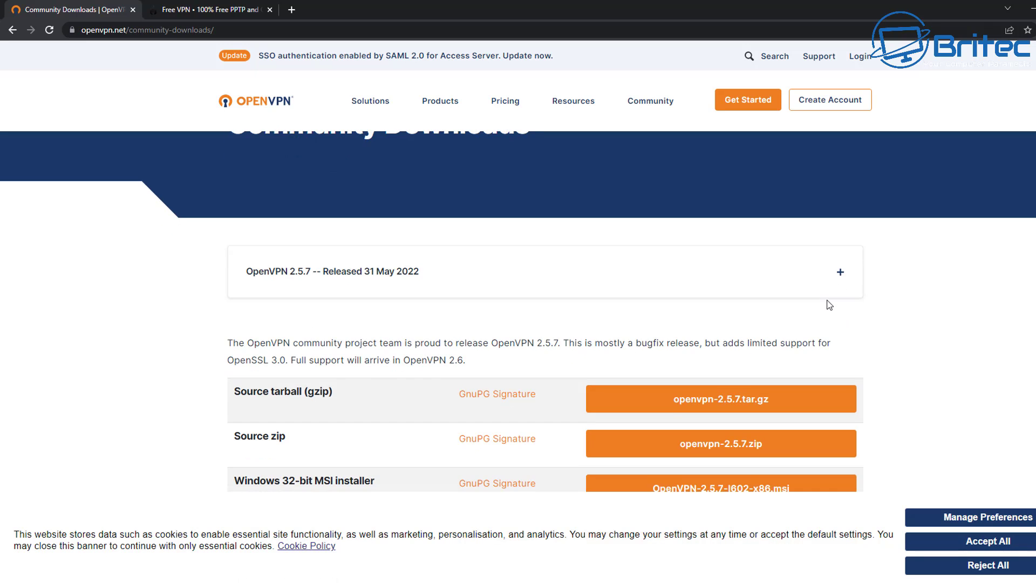
left_click(989, 541)
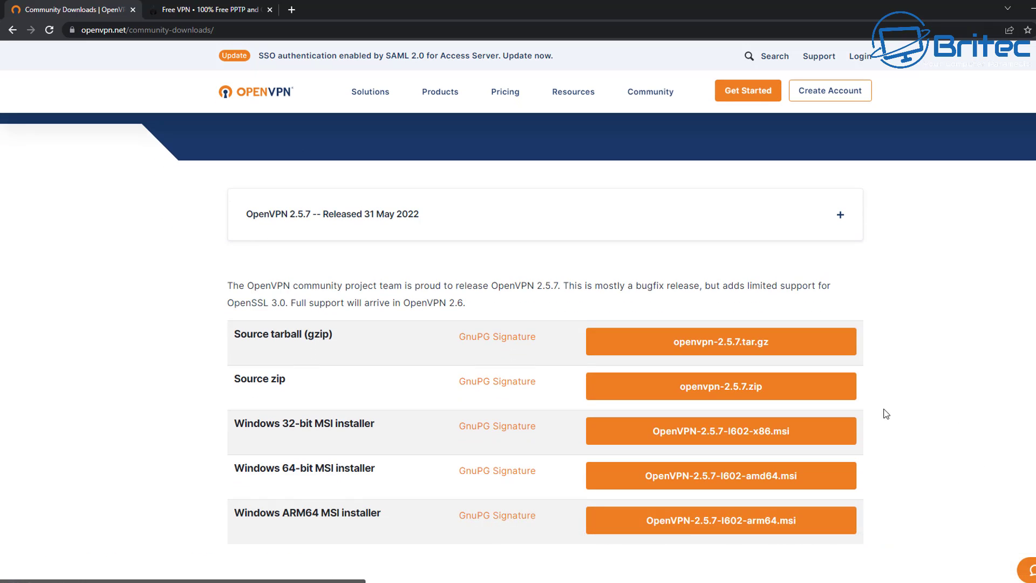
scroll(788, 413, "down", 1)
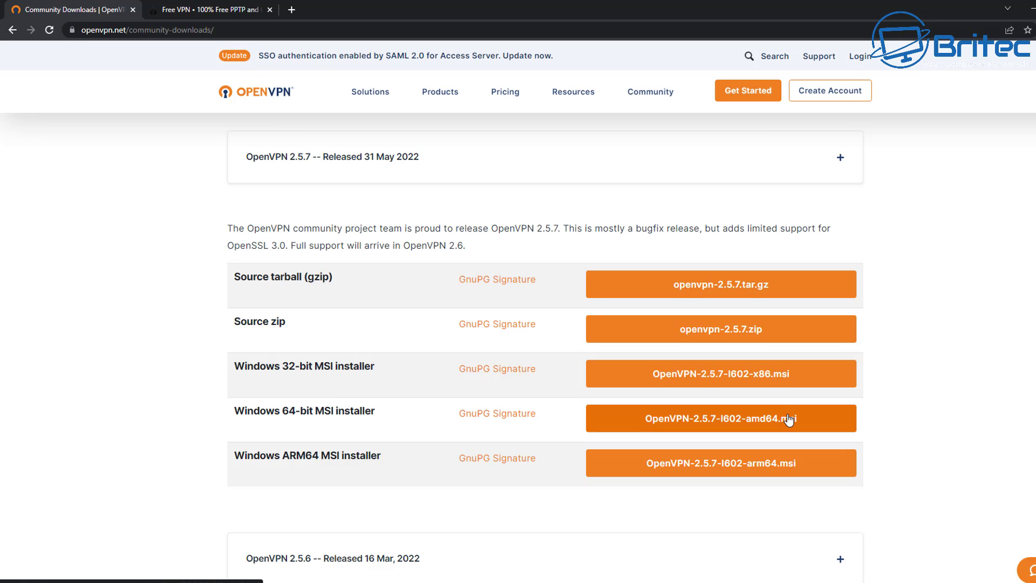
scroll(787, 419, "down", 2)
scroll(788, 414, "up", 1)
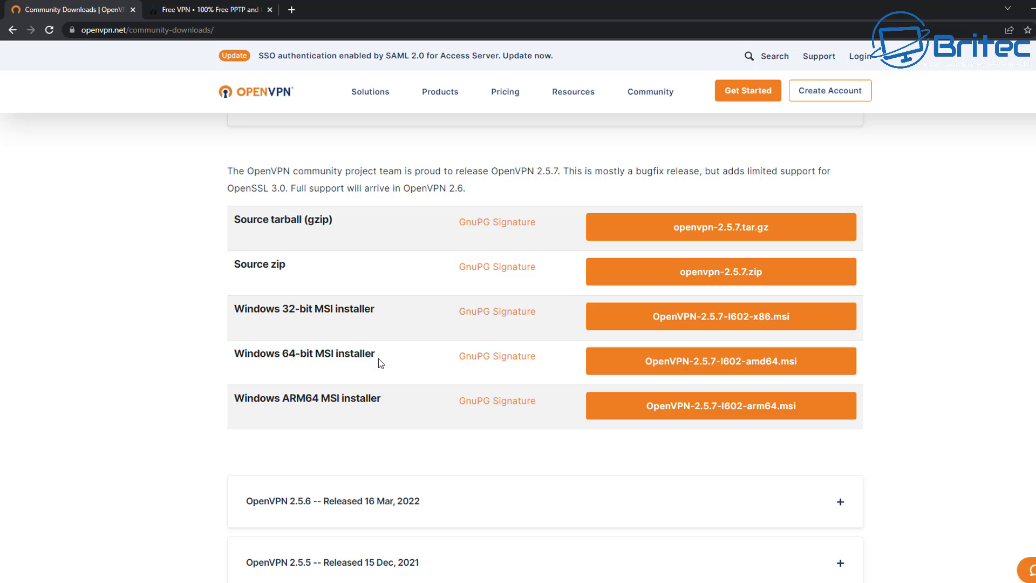
scroll(906, 411, "up", 1)
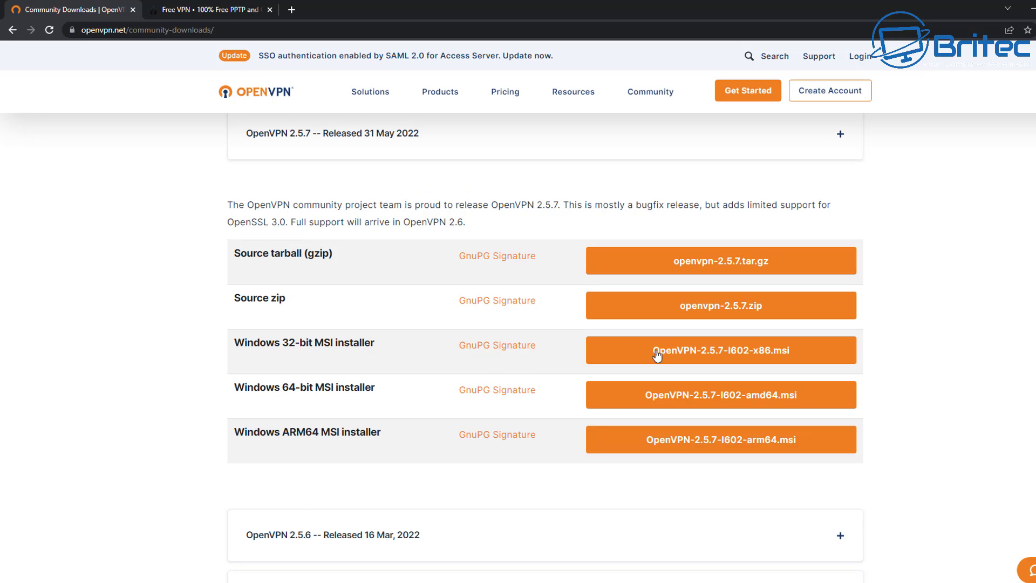
left_click(724, 396)
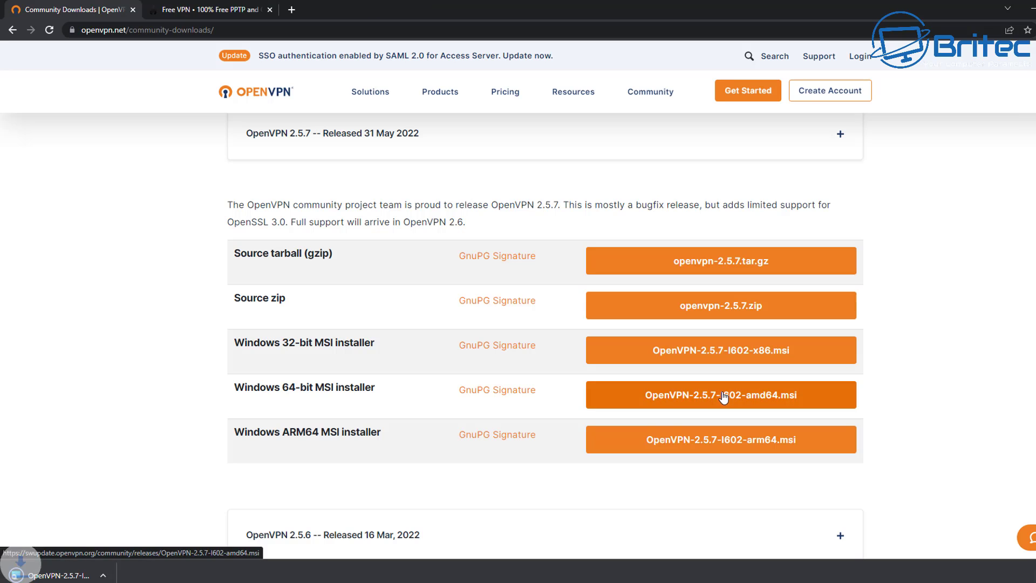
Install OpenVPN 2.5.7-I602 from the downloaded MSI with default settings, approving UAC, then close setup.
left_click(68, 577)
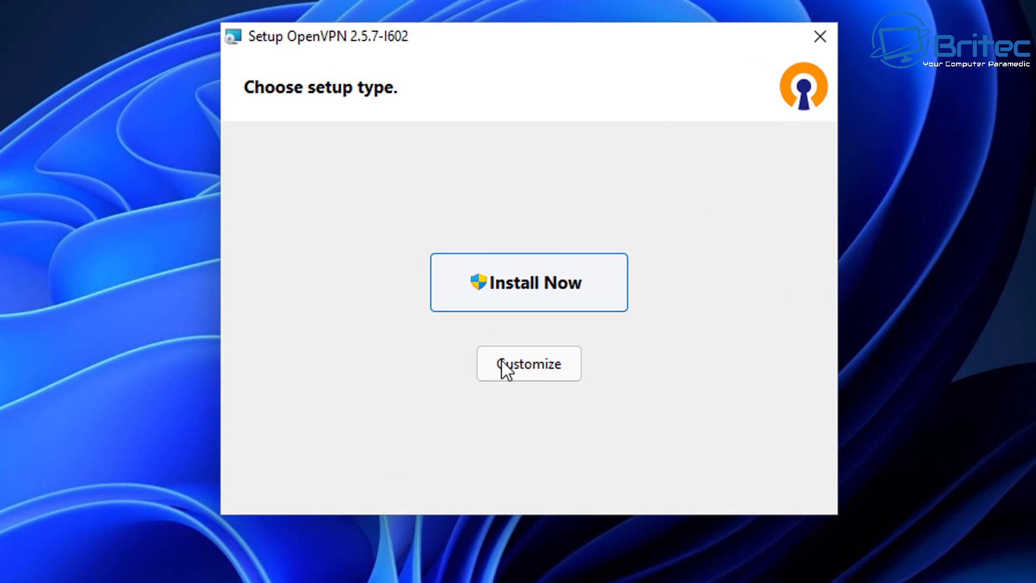
left_click(557, 280)
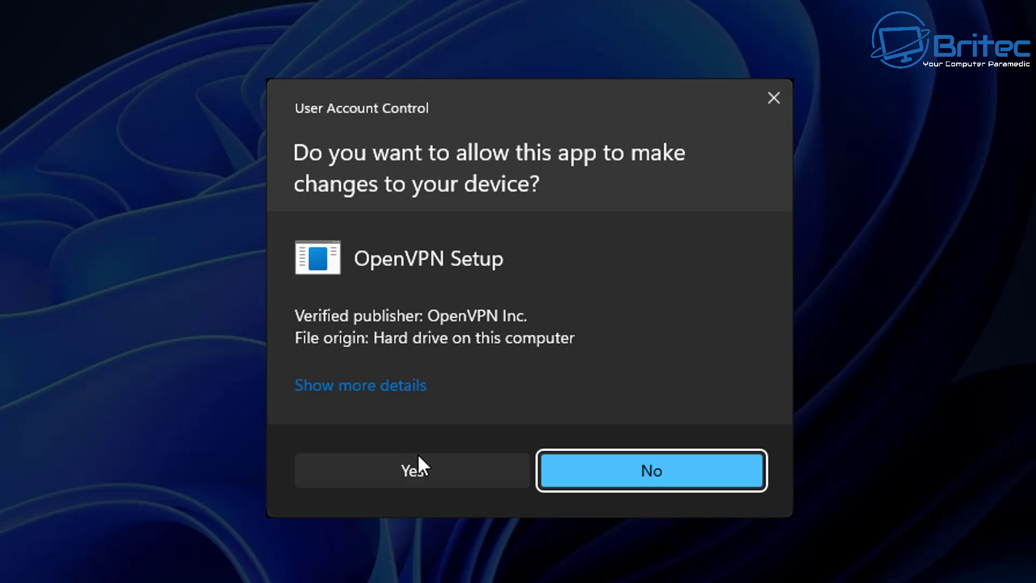
left_click(415, 475)
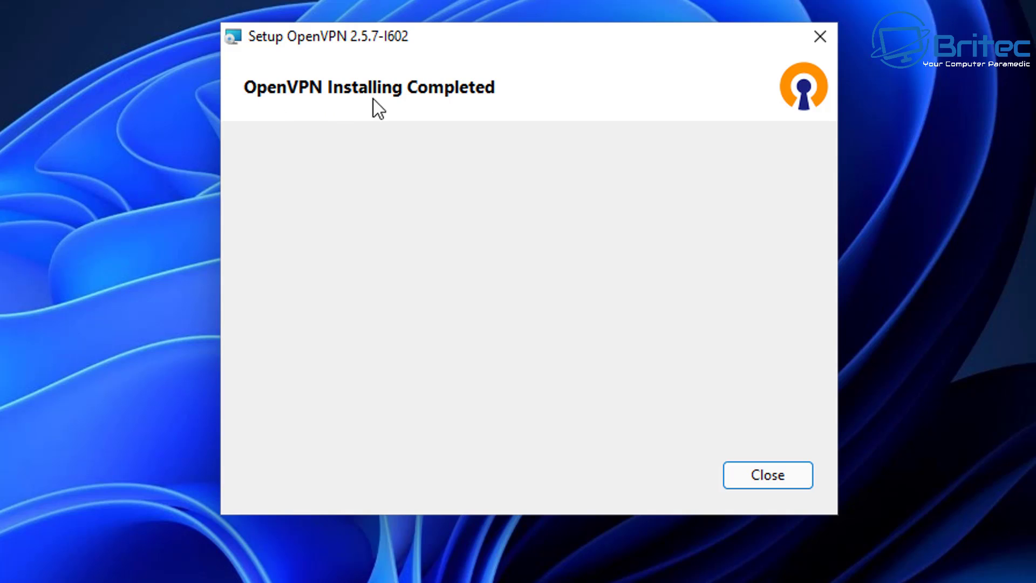
left_click(772, 478)
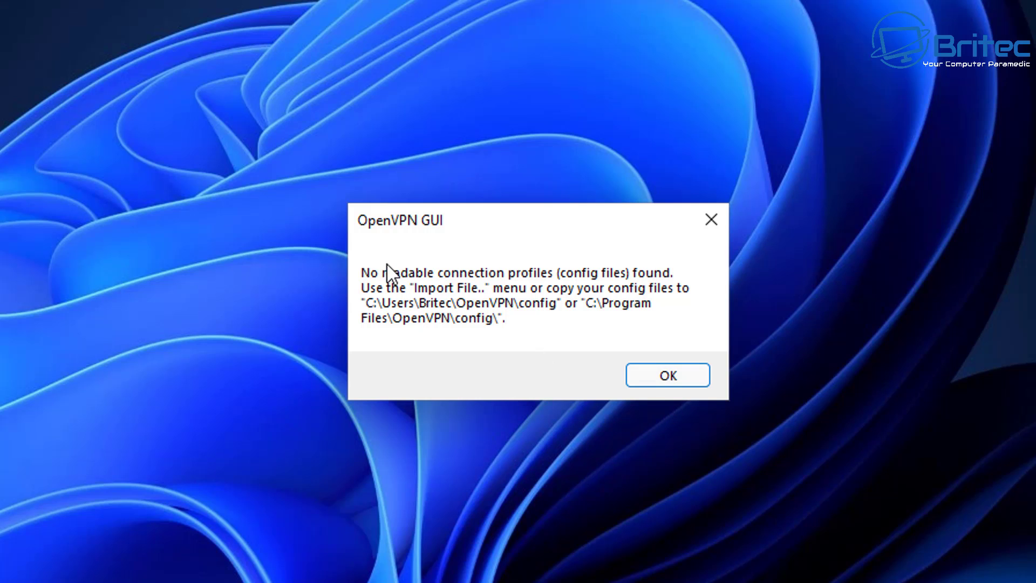
Dismiss the no-profiles warning, view the OpenVPN GUI tray menu's Import entry, and return to Chrome.
left_click(711, 221)
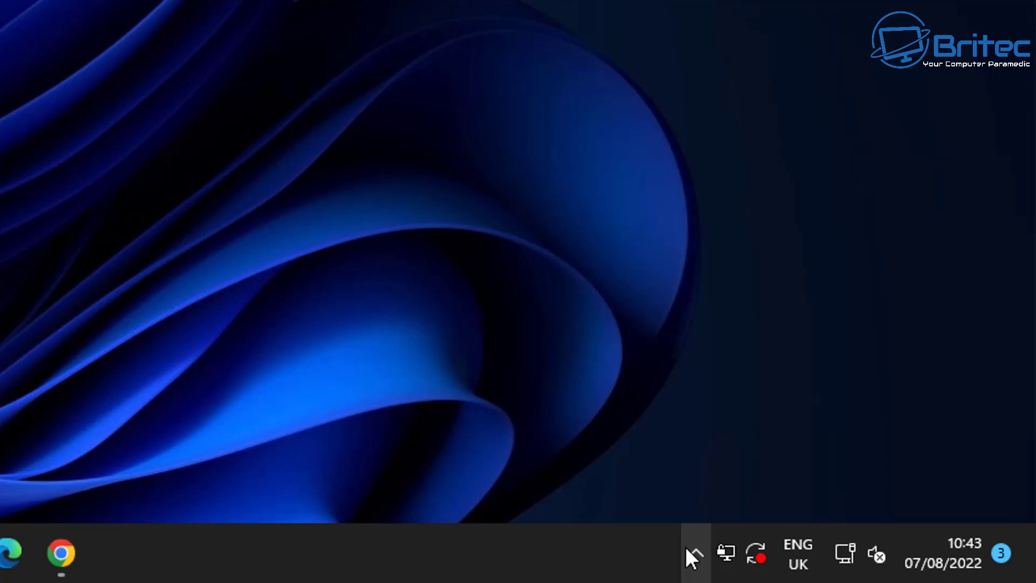
left_click(900, 569)
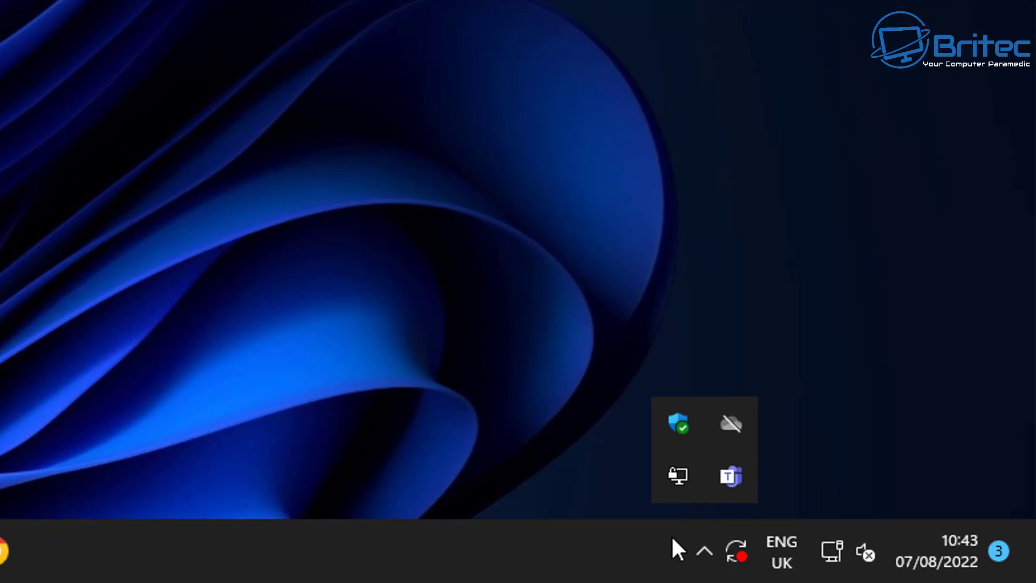
right_click(678, 470)
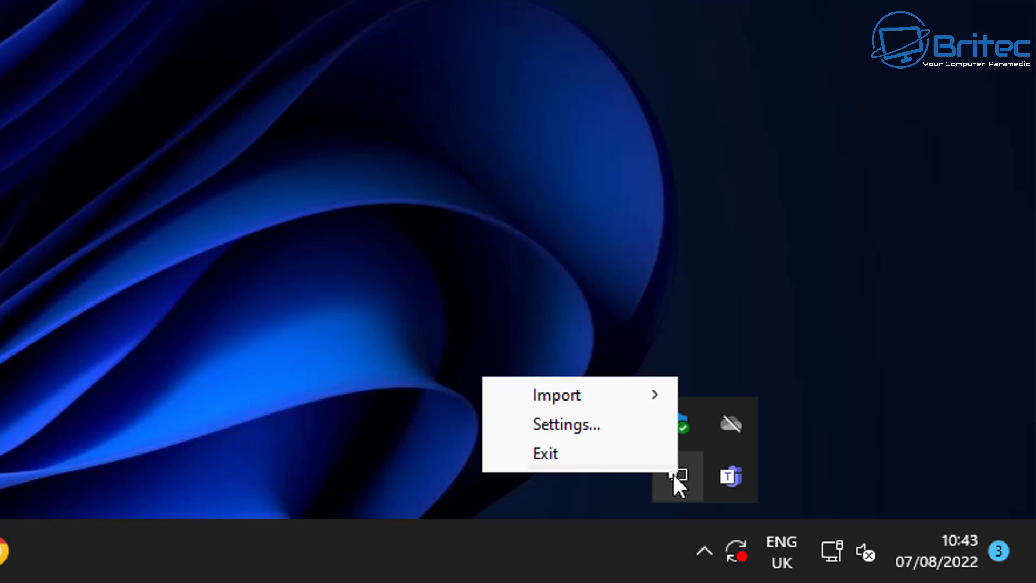
mouse_move(576, 396)
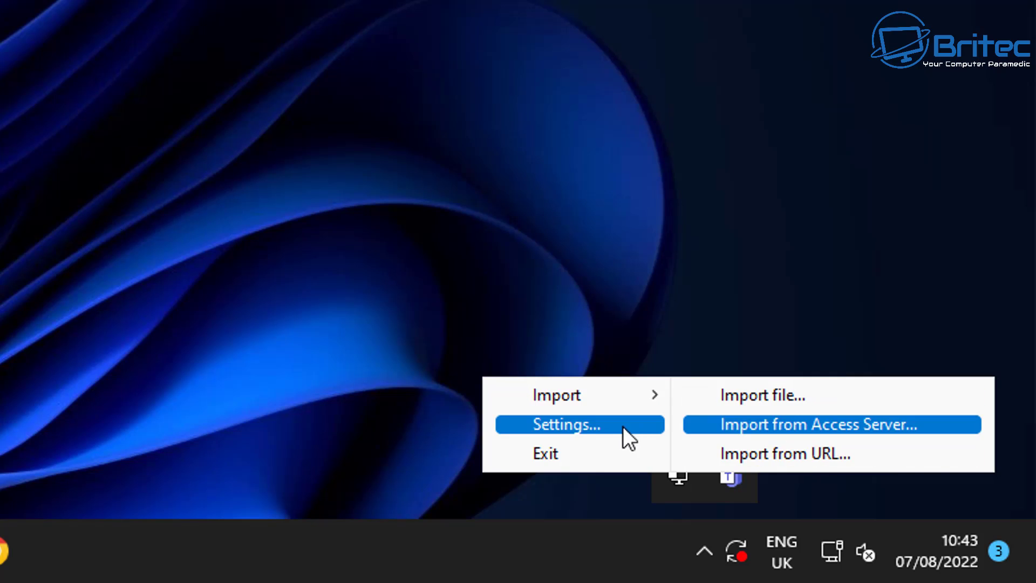
left_click(294, 409)
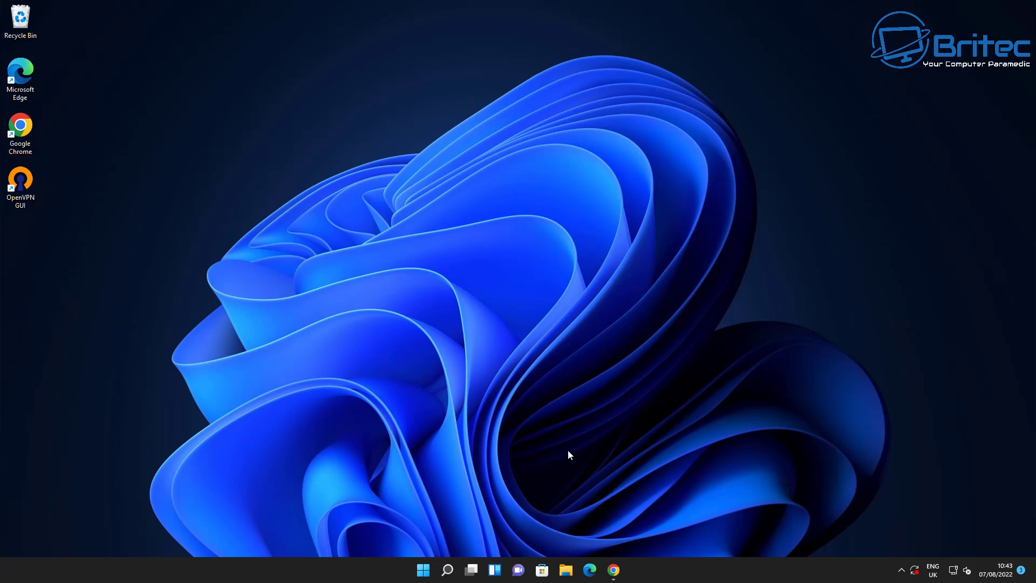
Download the FR1 Server OpenVPN Certificate Bundle from vpnbook.com's OpenVPN tab.
left_click(613, 570)
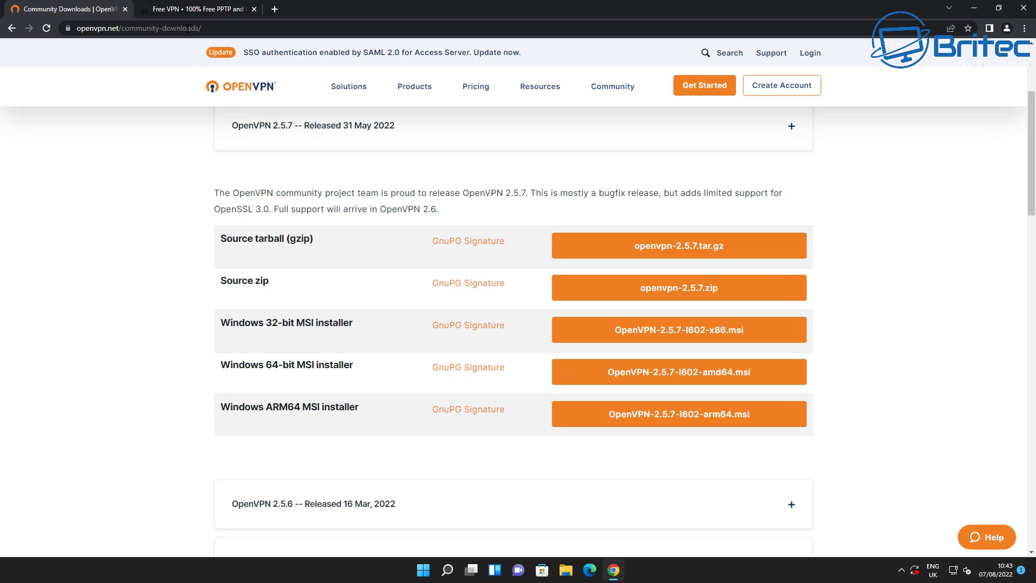
left_click(184, 11)
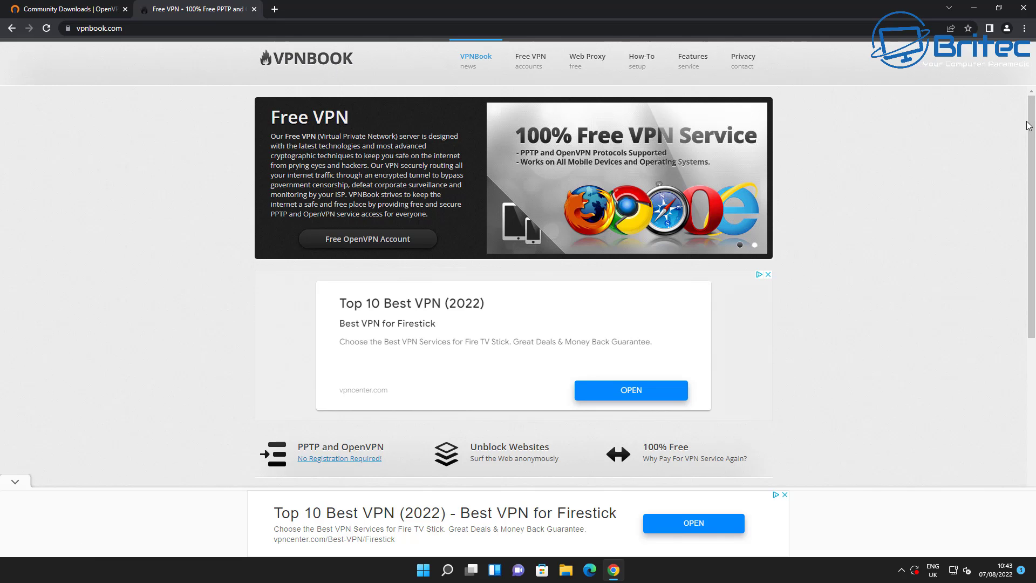
left_click_drag(1031, 130, 1033, 307)
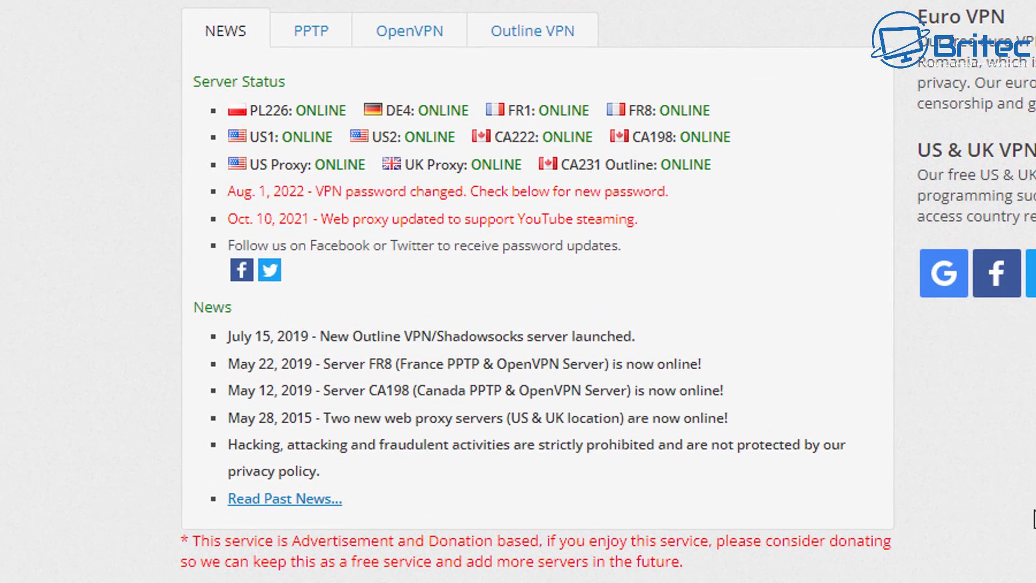
left_click(412, 42)
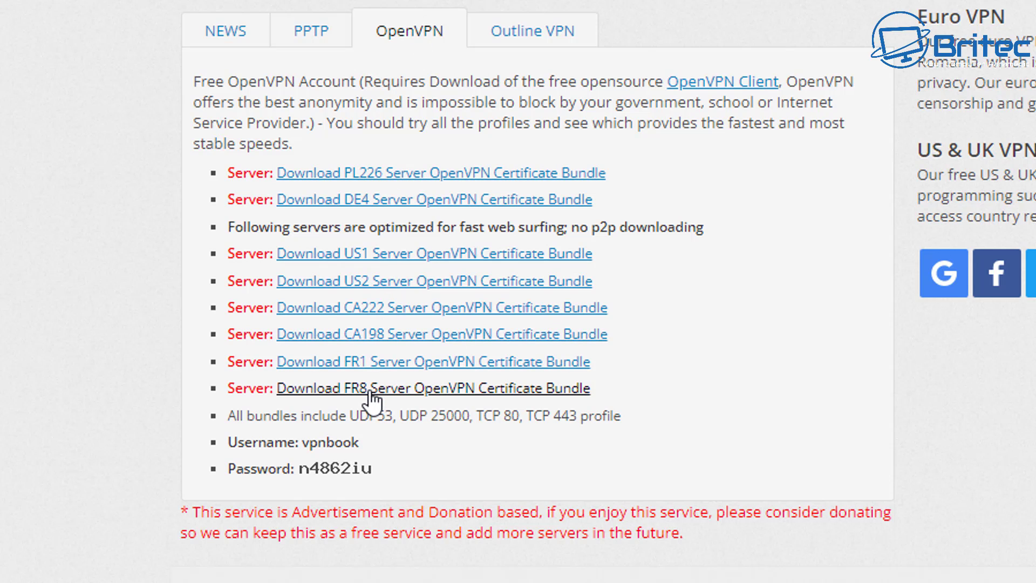
left_click(352, 380)
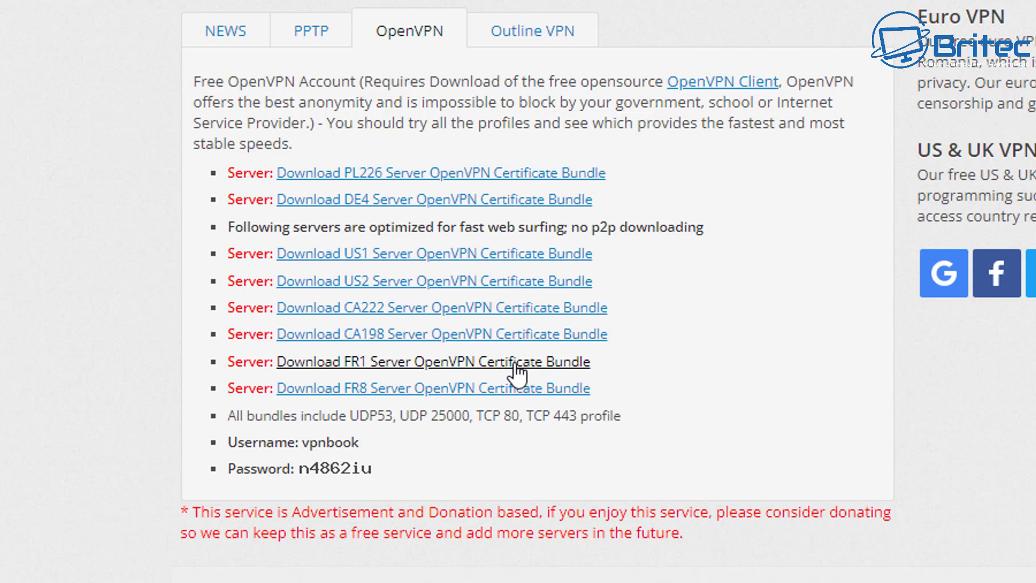
left_click(553, 371)
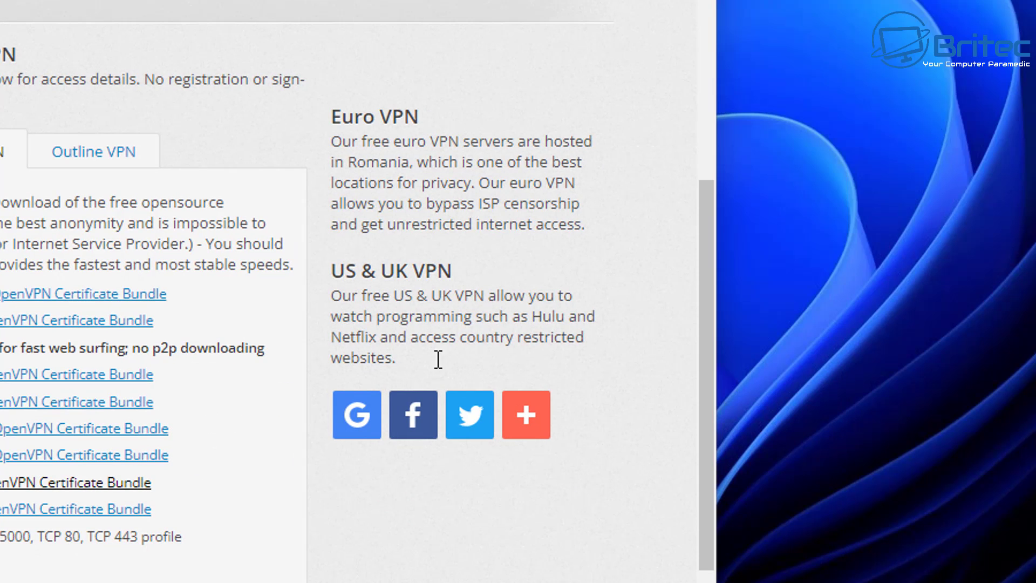
Drag VPNBook.com-OpenVPN-FR1.zip from Chrome's download bar onto the desktop, placing it at the left.
left_click_drag(513, 550, 711, 464)
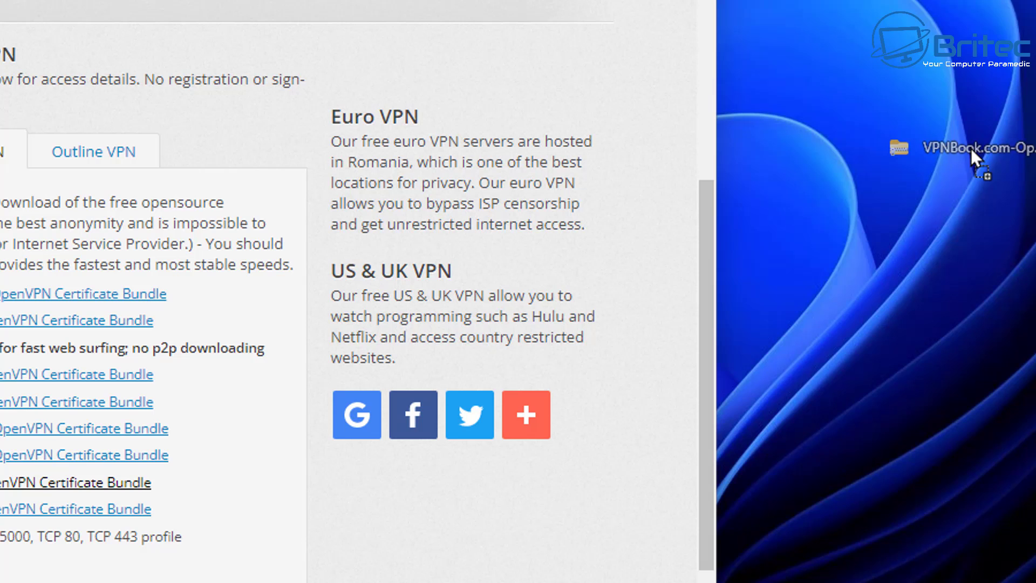
left_click_drag(970, 148, 970, 147)
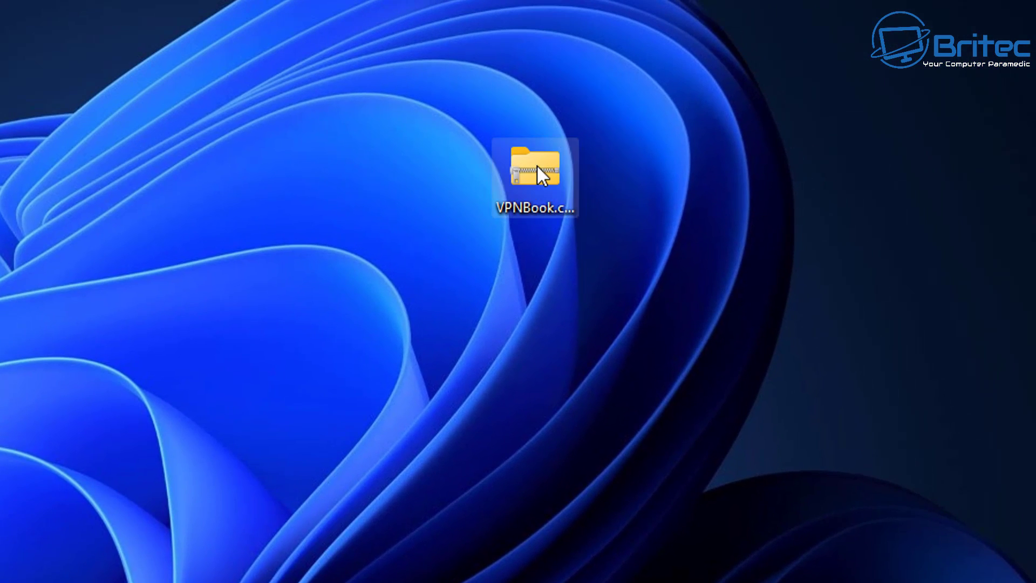
left_click_drag(536, 166, 273, 171)
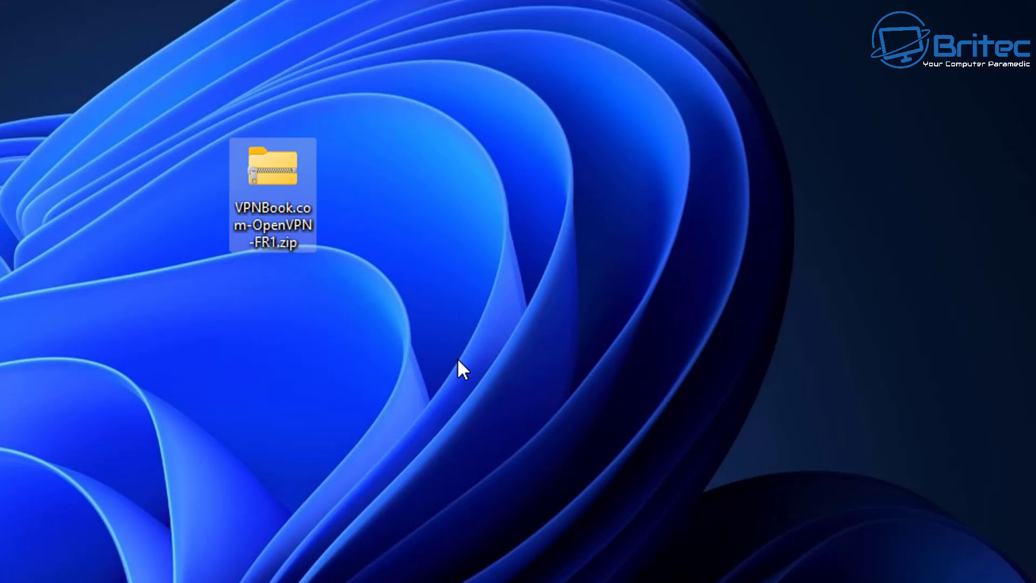
Extract VPNBook.com-OpenVPN-FR1.zip into its suggested folder on the desktop.
right_click(264, 166)
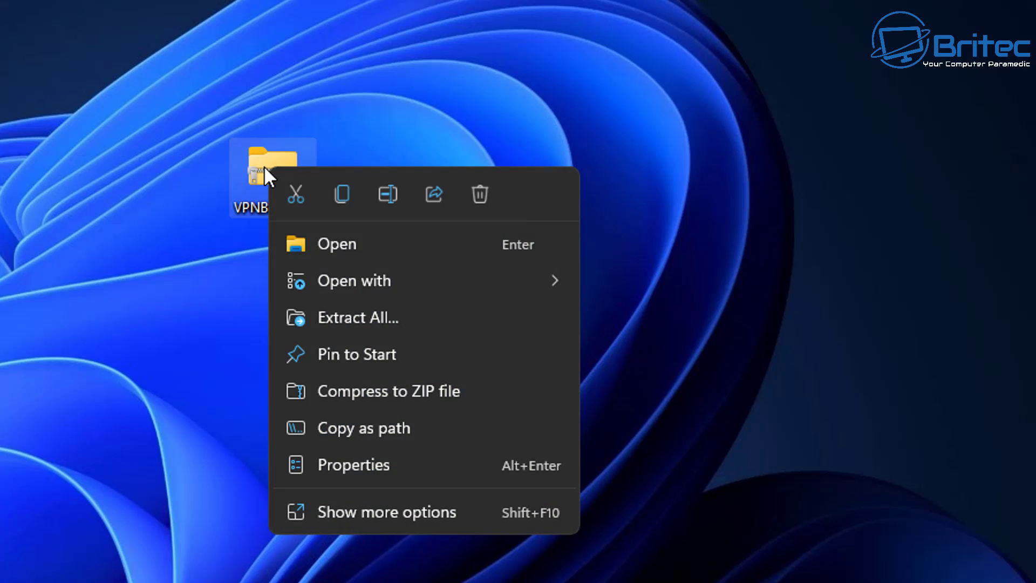
left_click(368, 317)
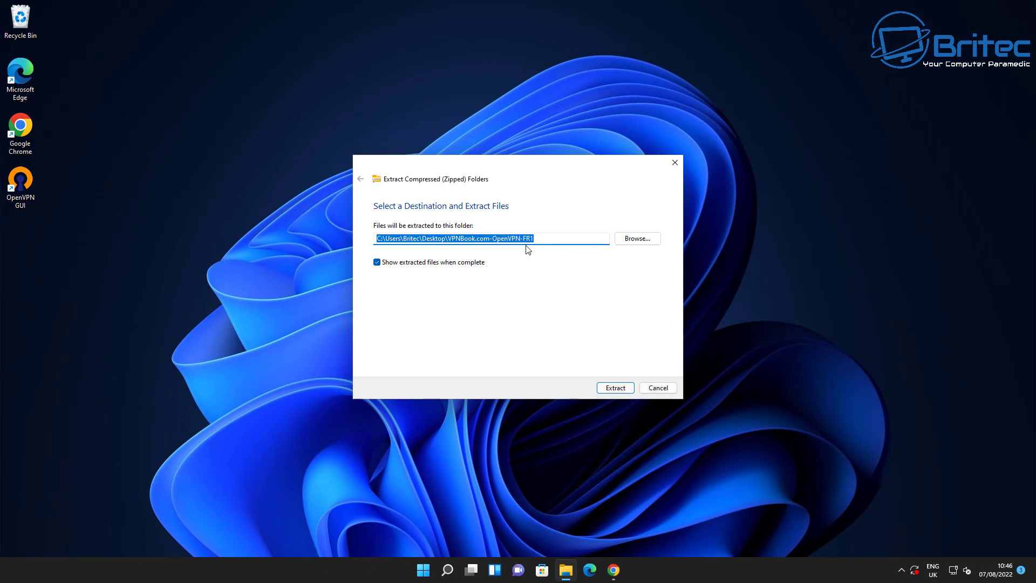
left_click(615, 387)
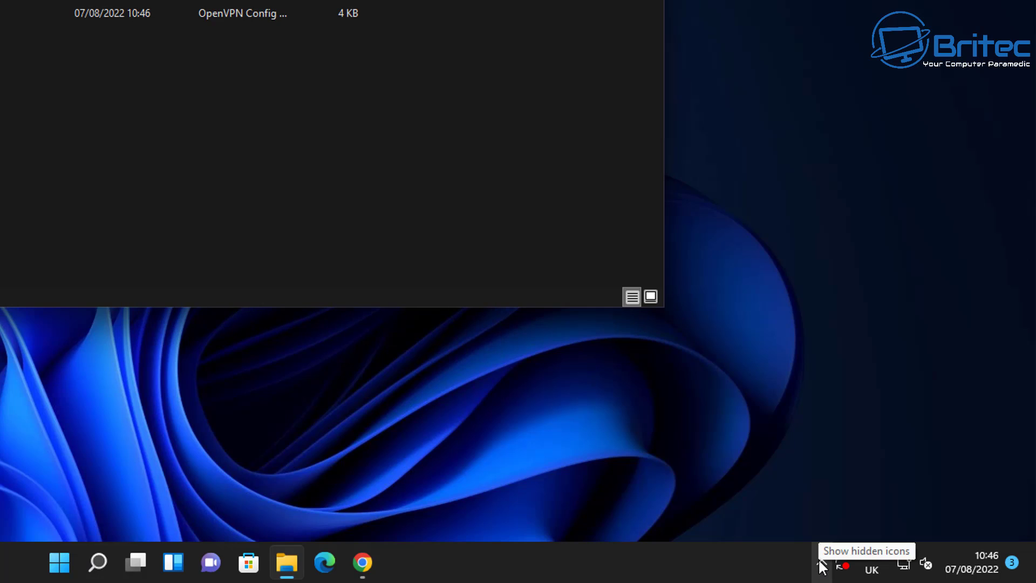
Begin importing a profile file from the OpenVPN GUI tray icon's Import menu.
left_click(820, 561)
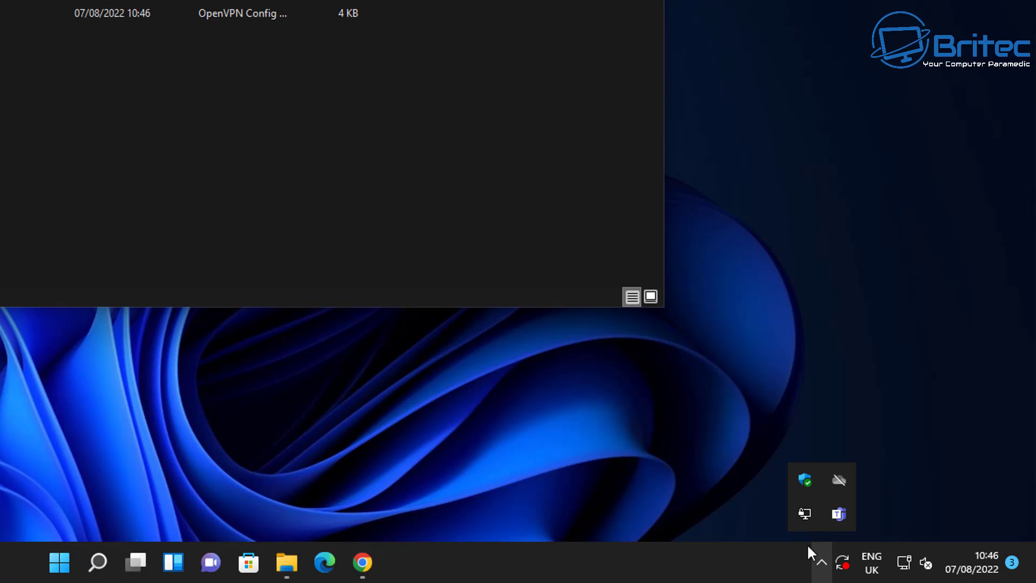
right_click(802, 512)
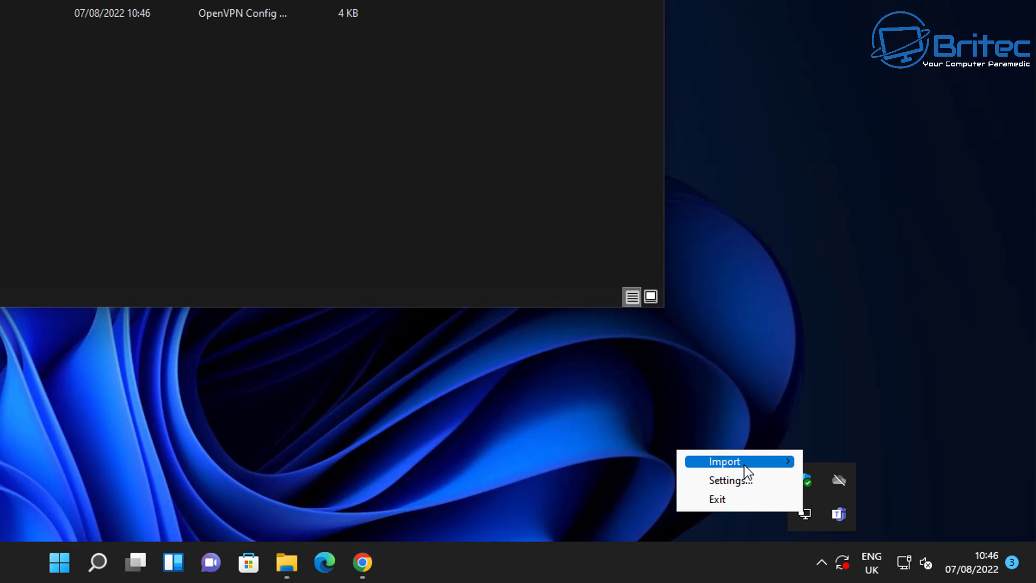
mouse_move(743, 465)
left_click(844, 462)
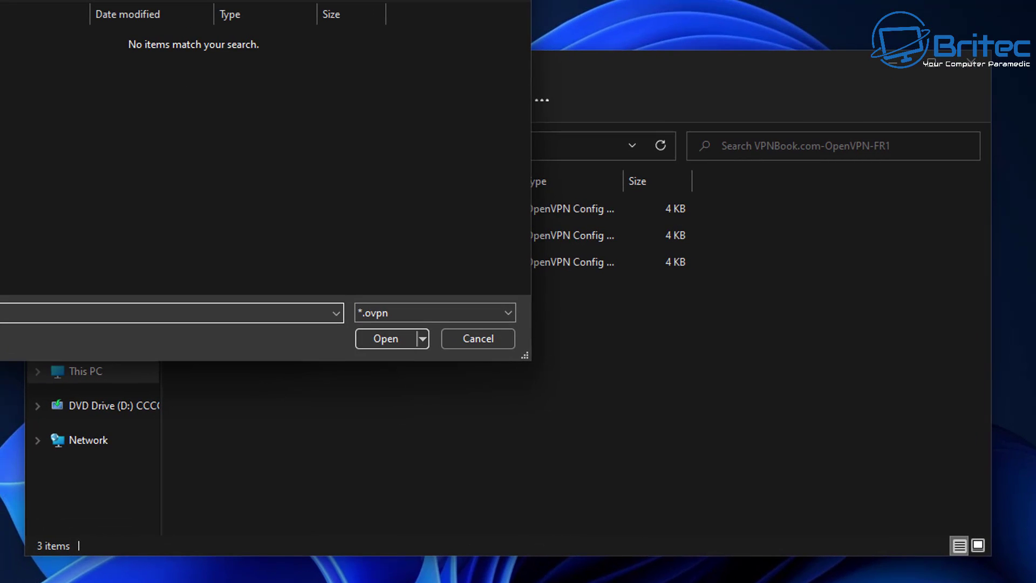
left_click_drag(267, 16, 484, 112)
Import vpnbook-fr1-tcp80.ovpn from the Desktop\VPNBook.com-OpenVPN-FR1 folder.
left_click(897, 61)
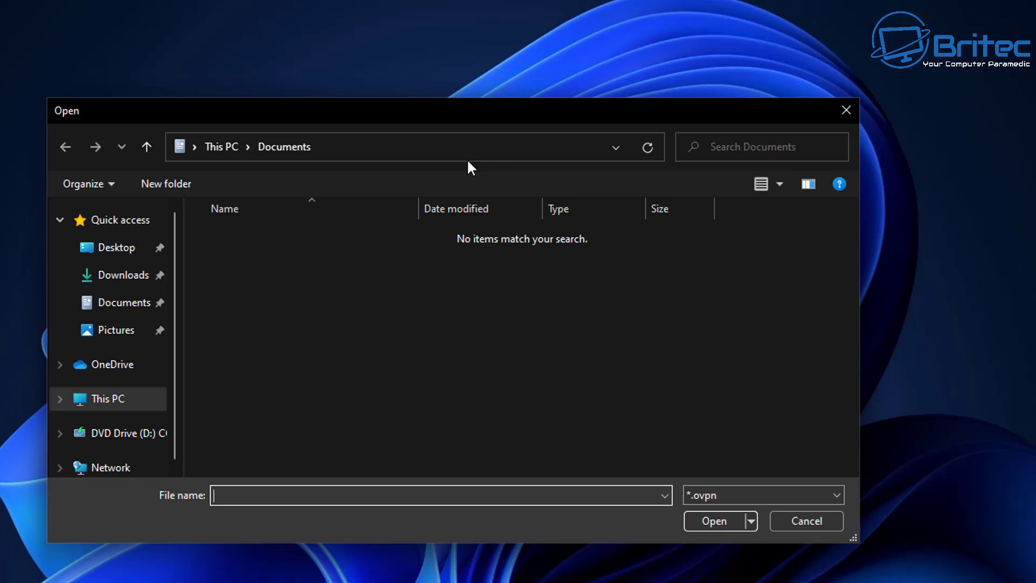
left_click(121, 249)
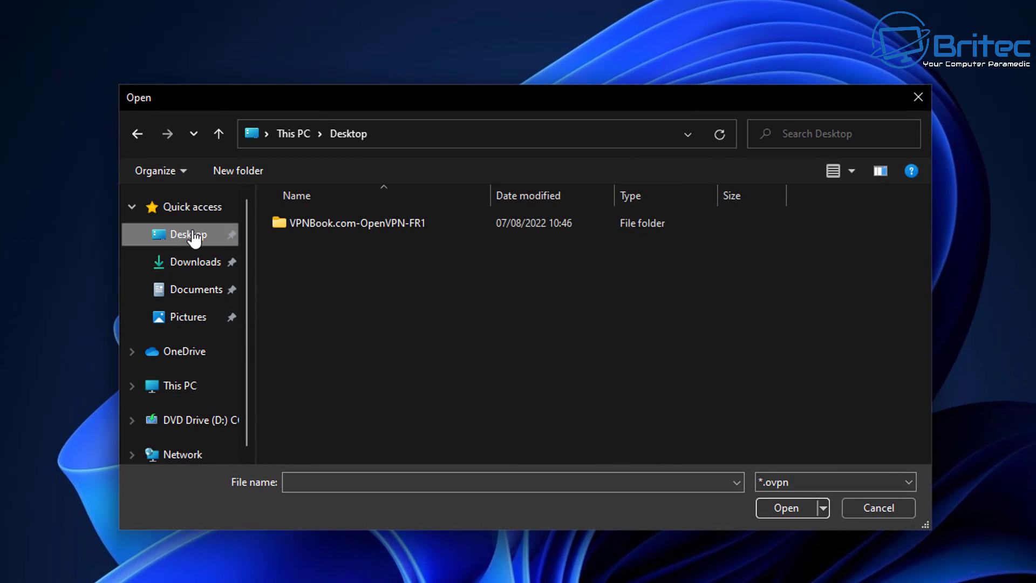
double_click(358, 222)
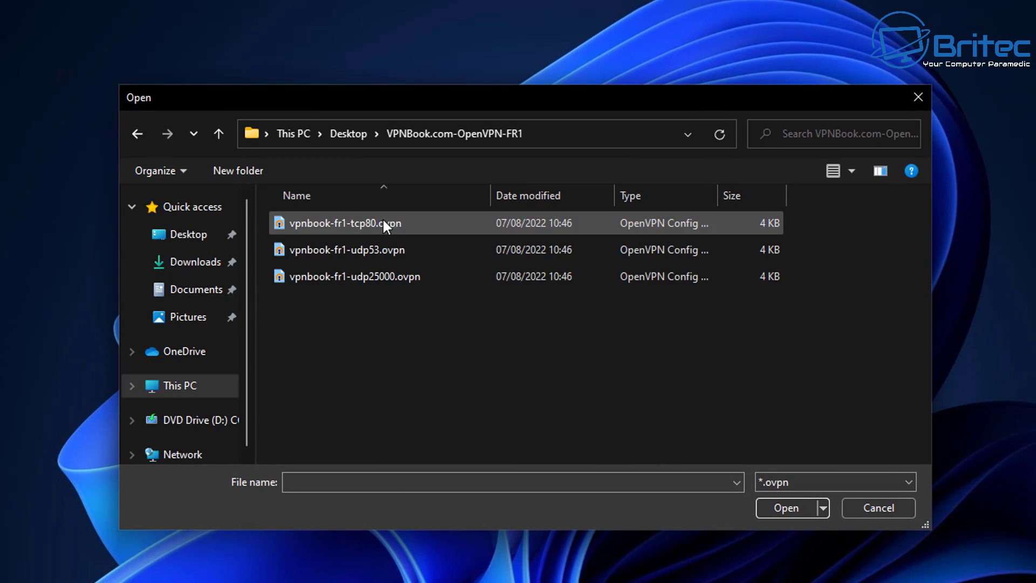
left_click(376, 226)
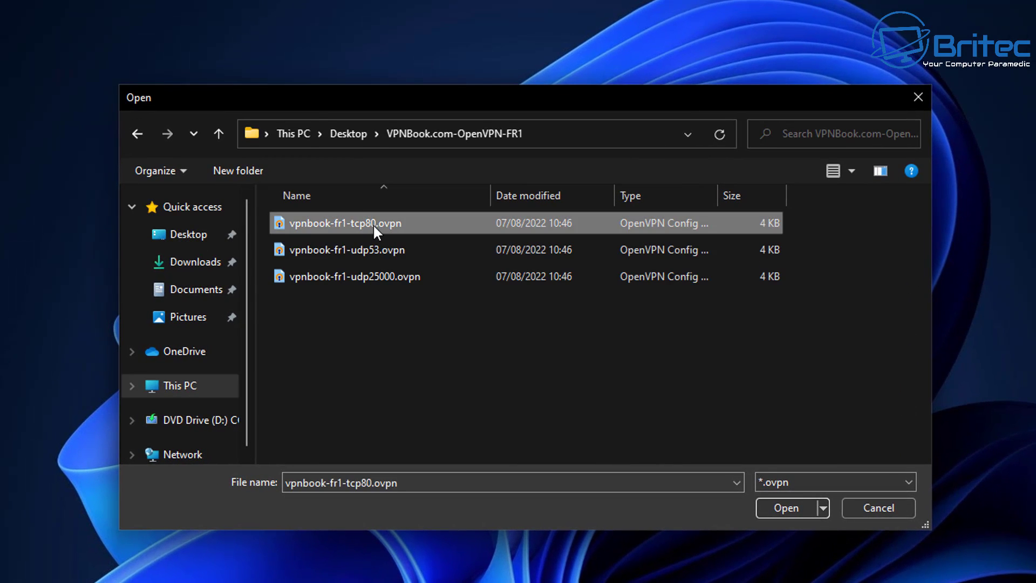
left_click(787, 508)
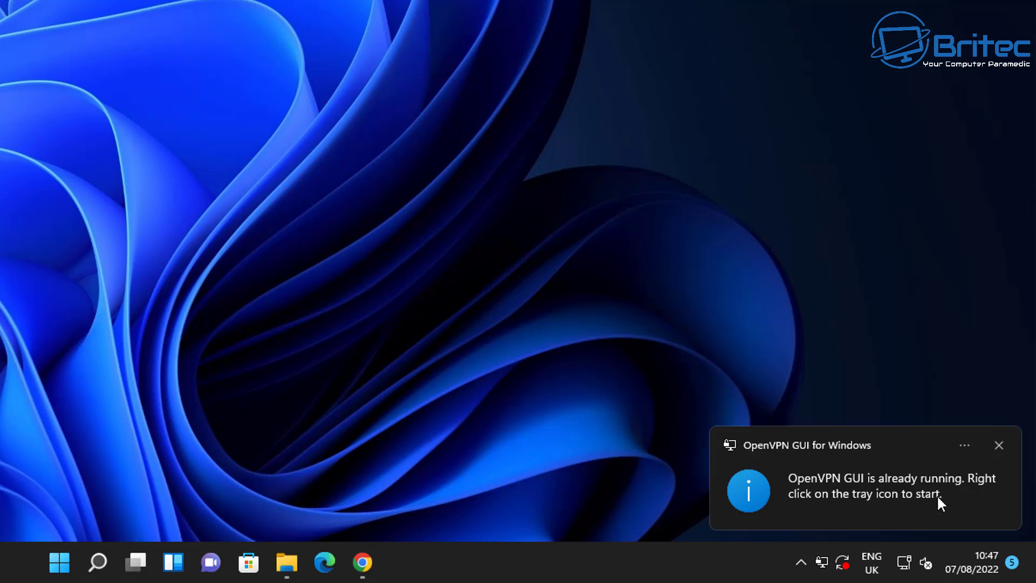
Dismiss the toast and connect OpenVPN GUI with the vpnbook-fr1-tcp80 profile from the tray.
left_click(827, 500)
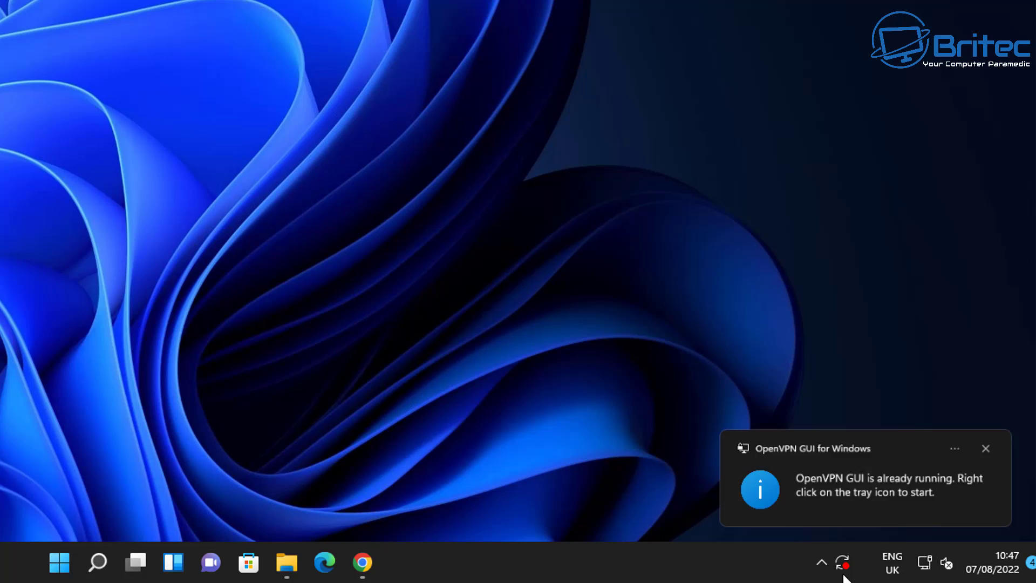
left_click(821, 562)
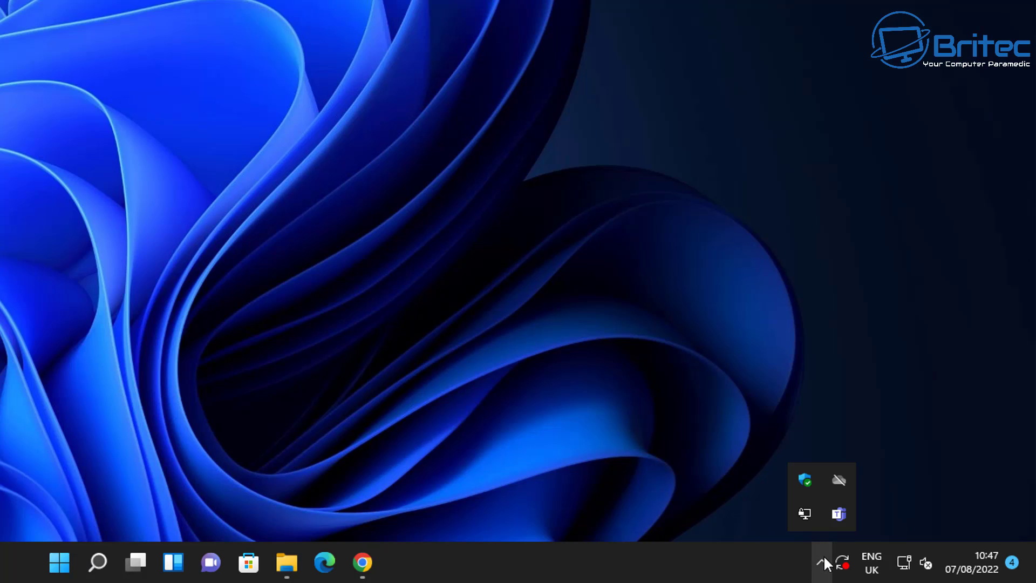
right_click(805, 507)
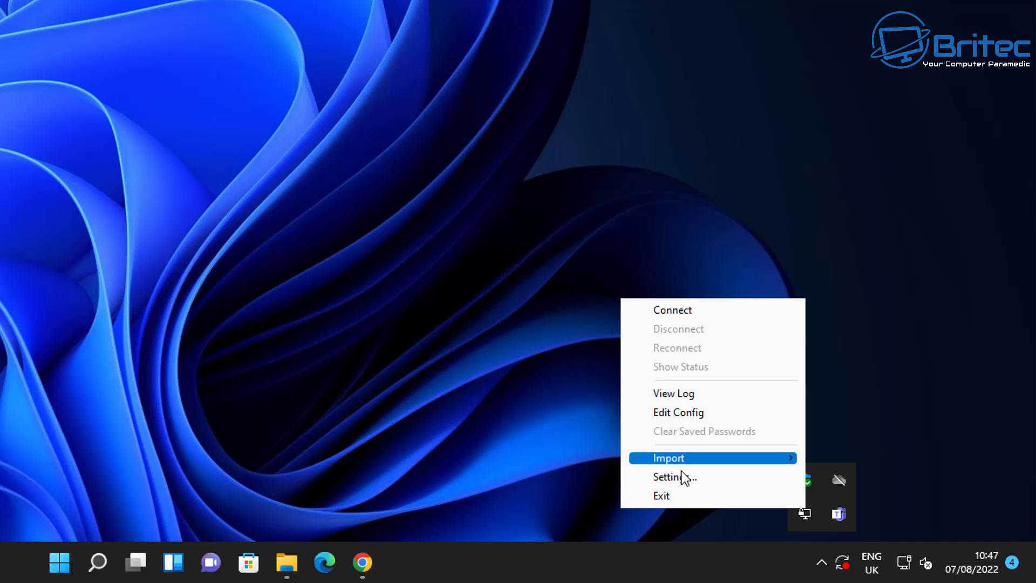
left_click(685, 310)
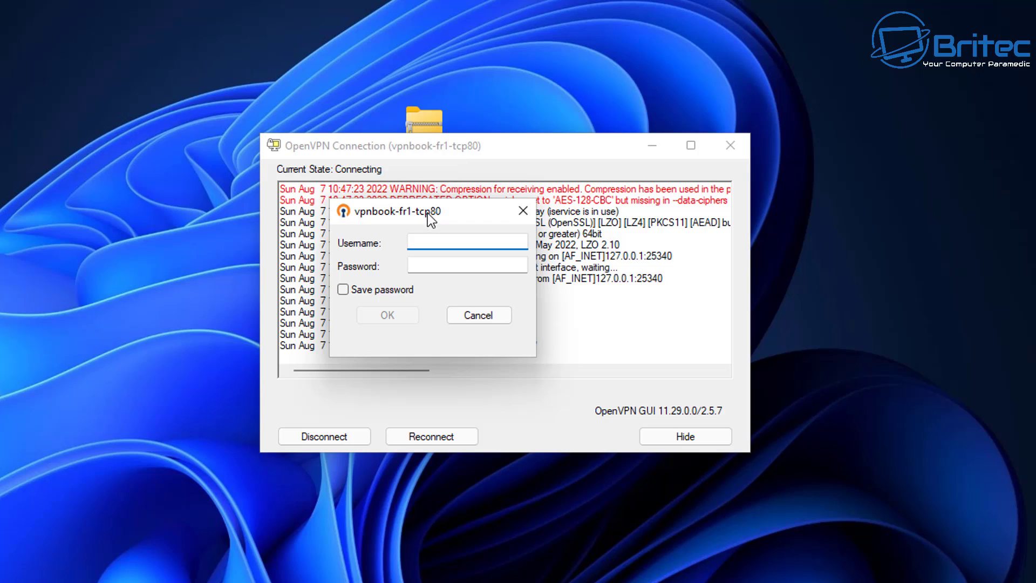
left_click_drag(427, 212, 451, 217)
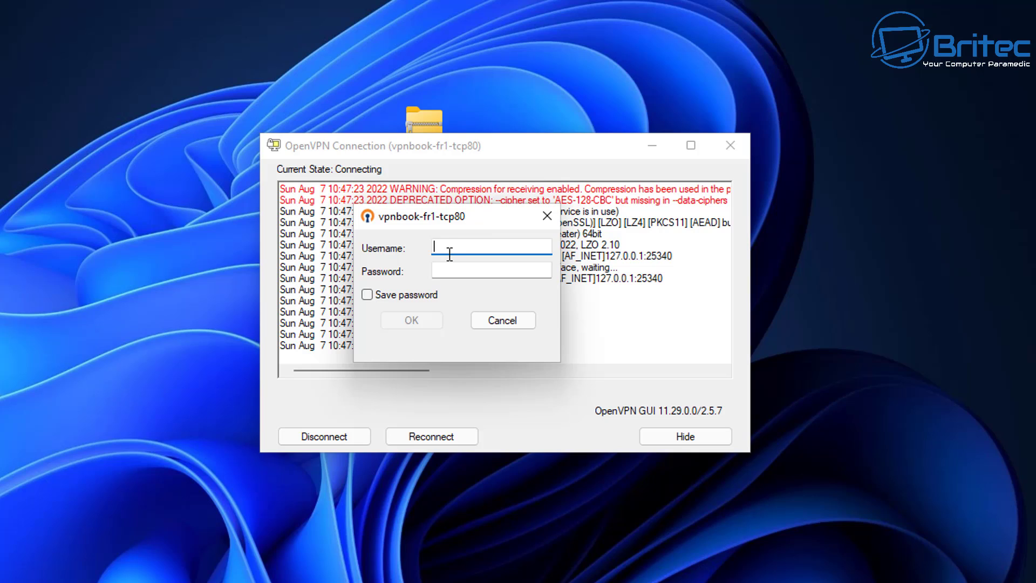
Copy the username from the VPNBook page into the login dialog's Username field.
key("alt+Tab")
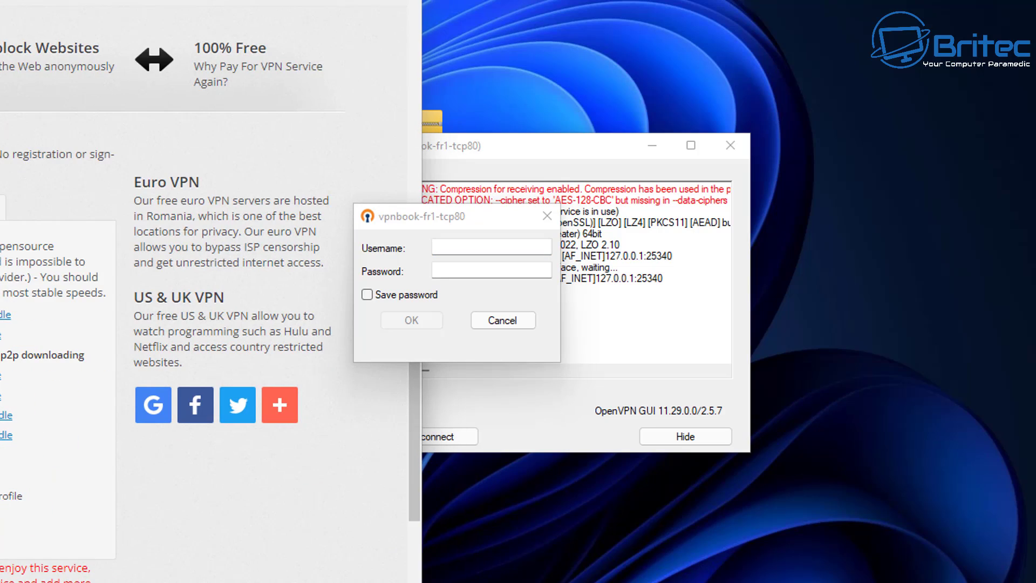
key("super+Up")
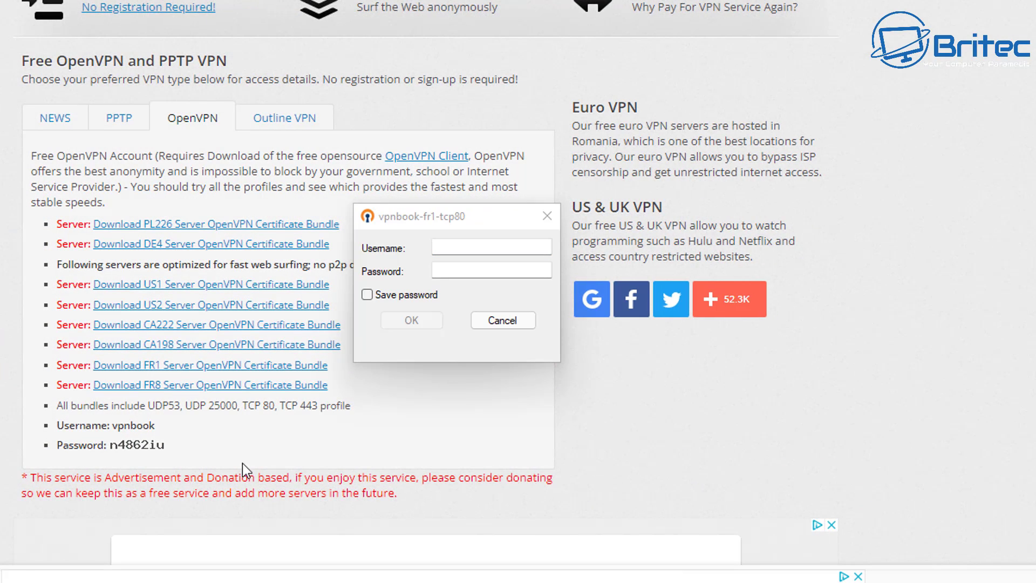
left_click(108, 431)
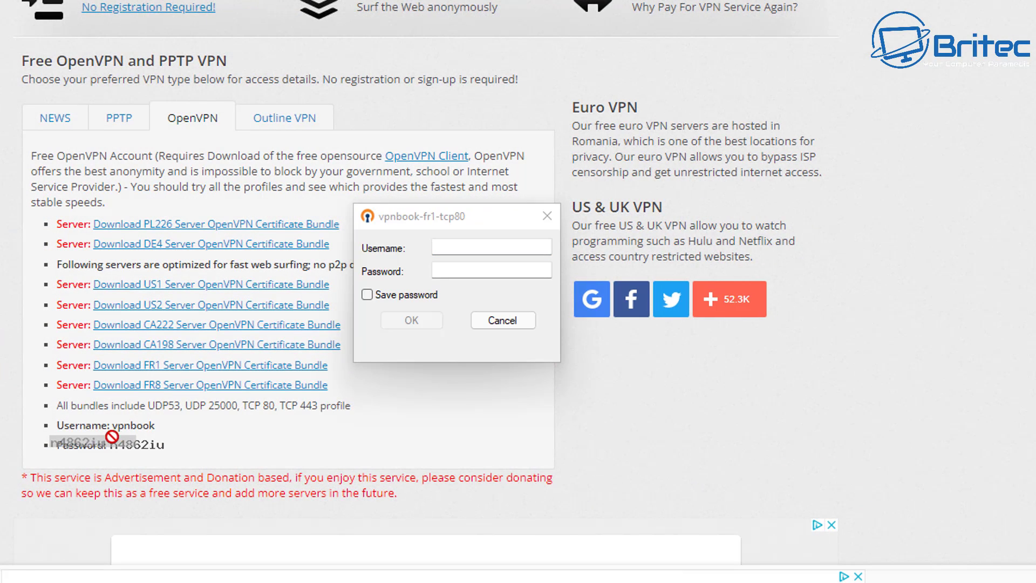
double_click(141, 425)
key("super+c")
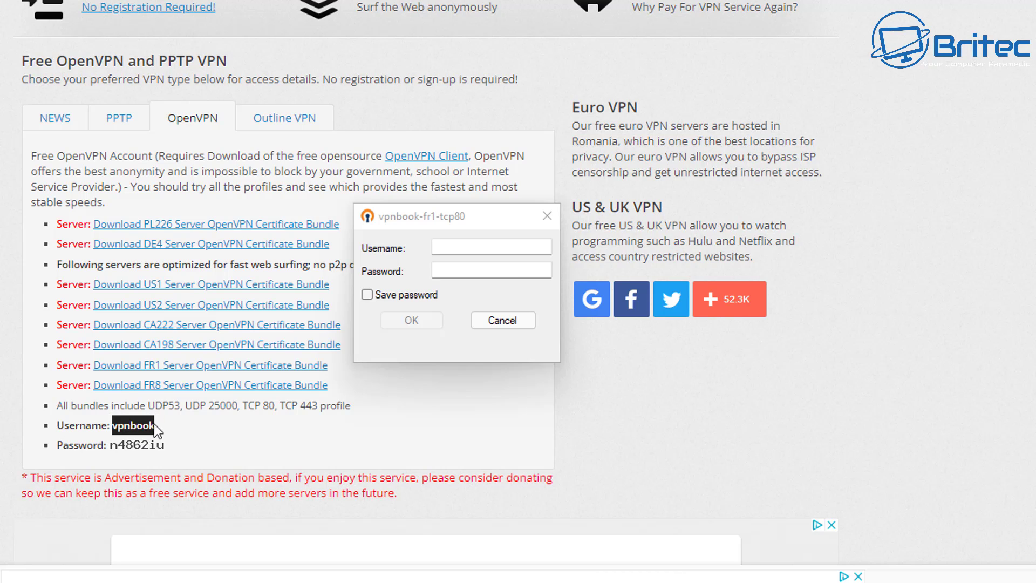
right_click(132, 422)
left_click(162, 435)
left_click(446, 246)
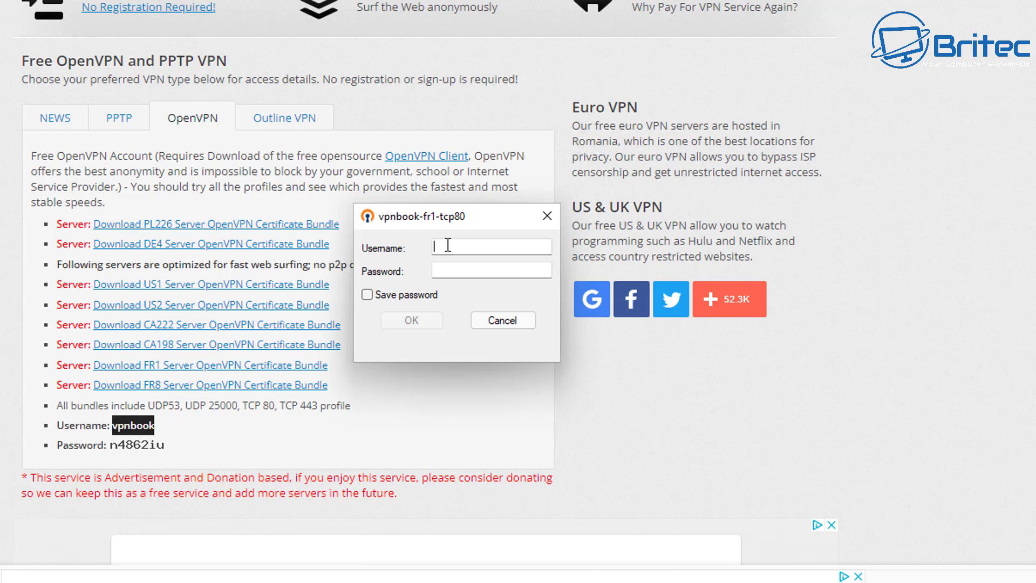
right_click(447, 247)
left_click(489, 321)
Paste the VPNBook password, enable Save password, and submit the login.
left_click_drag(170, 443, 148, 449)
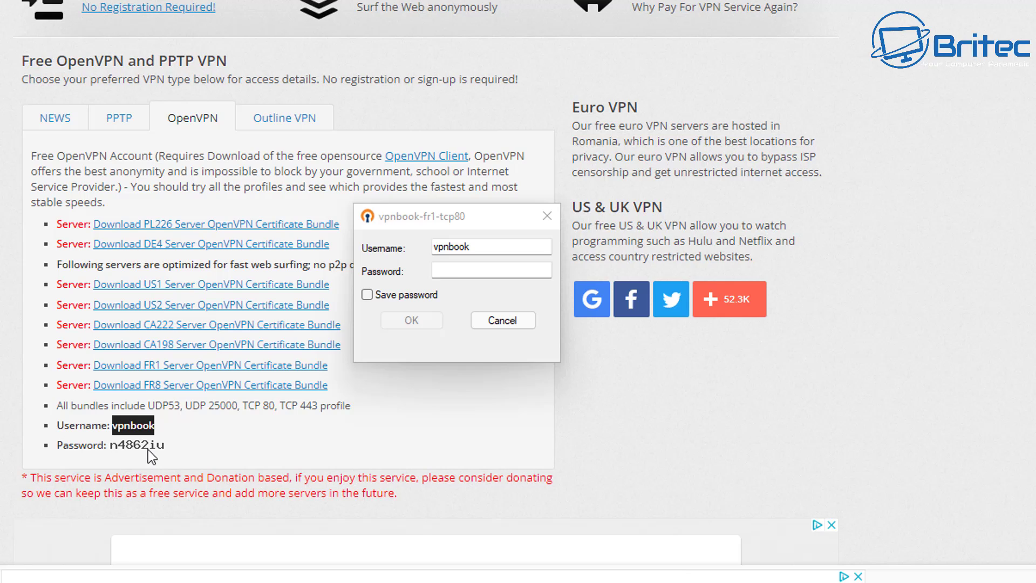
left_click(177, 429)
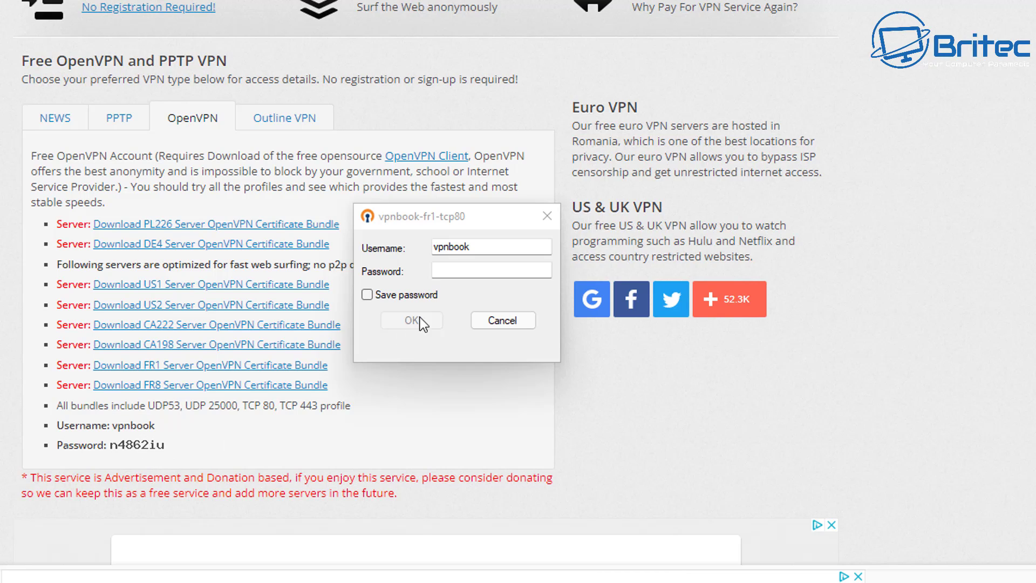
left_click(446, 275)
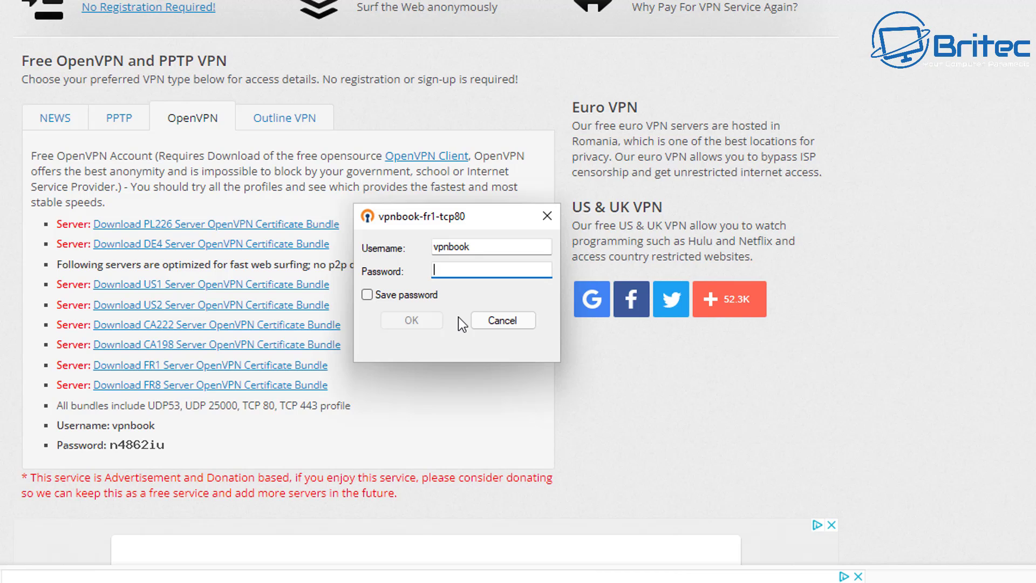
key("ctrl+v")
left_click(367, 294)
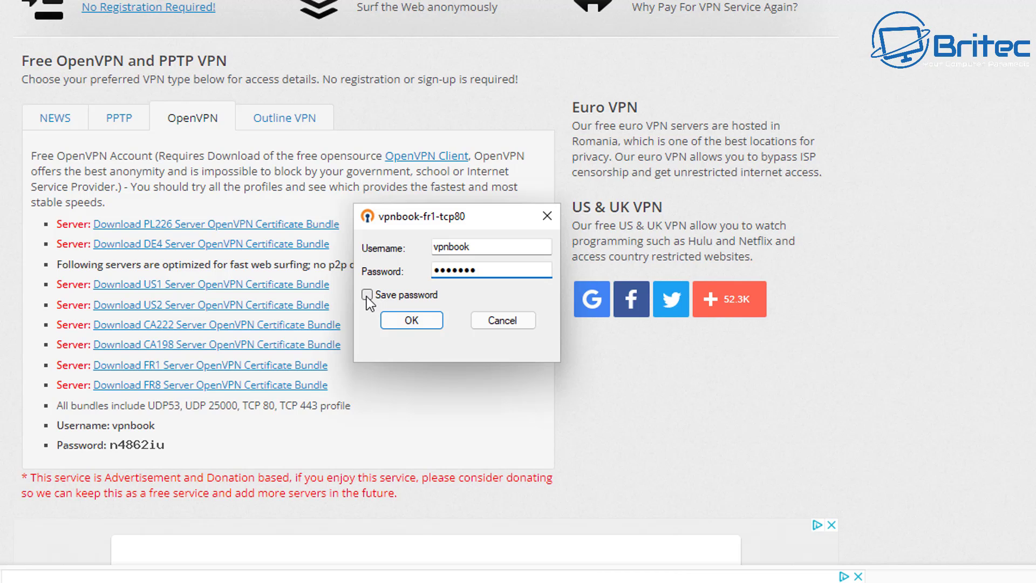
left_click(409, 322)
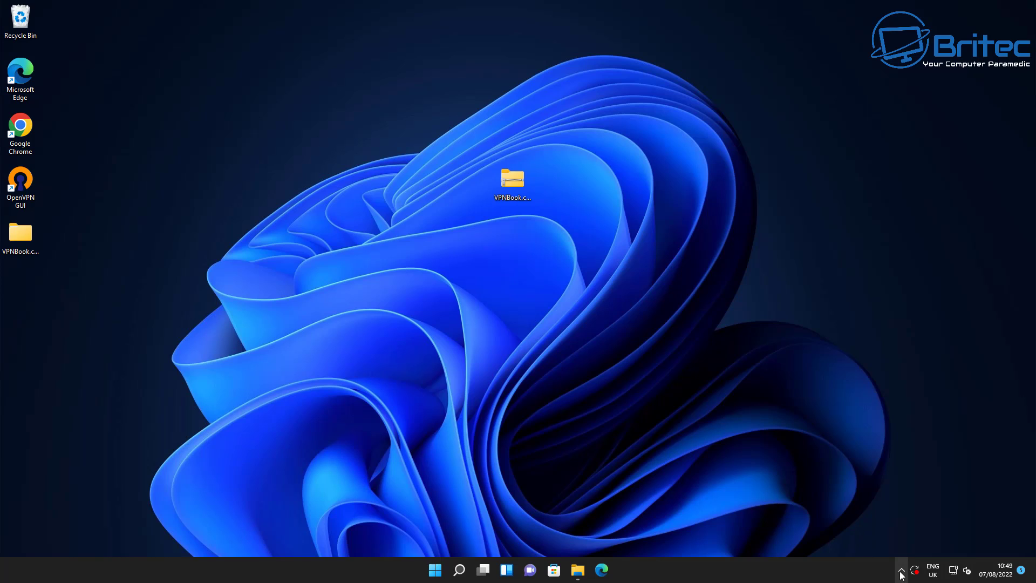
Check the OpenVPN tray status shows connected with an IP, then launch Chrome from the desktop.
left_click(901, 570)
mouse_move(891, 541)
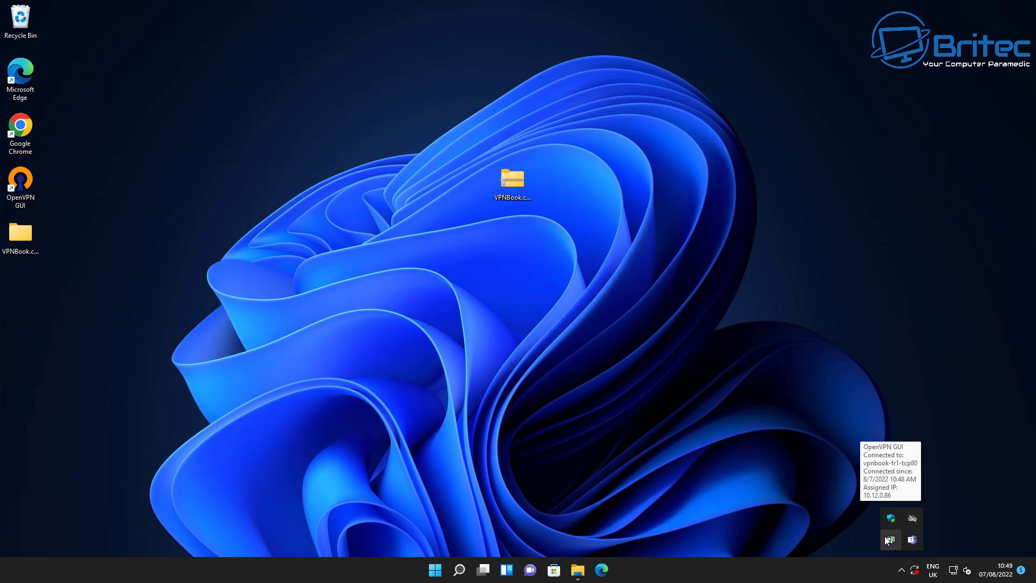
left_click(637, 535)
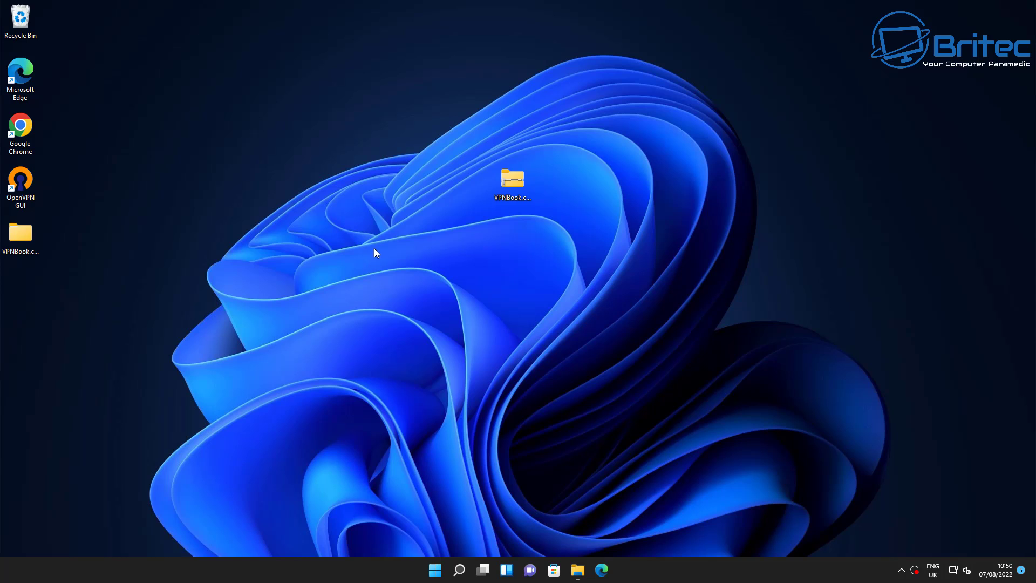
double_click(20, 130)
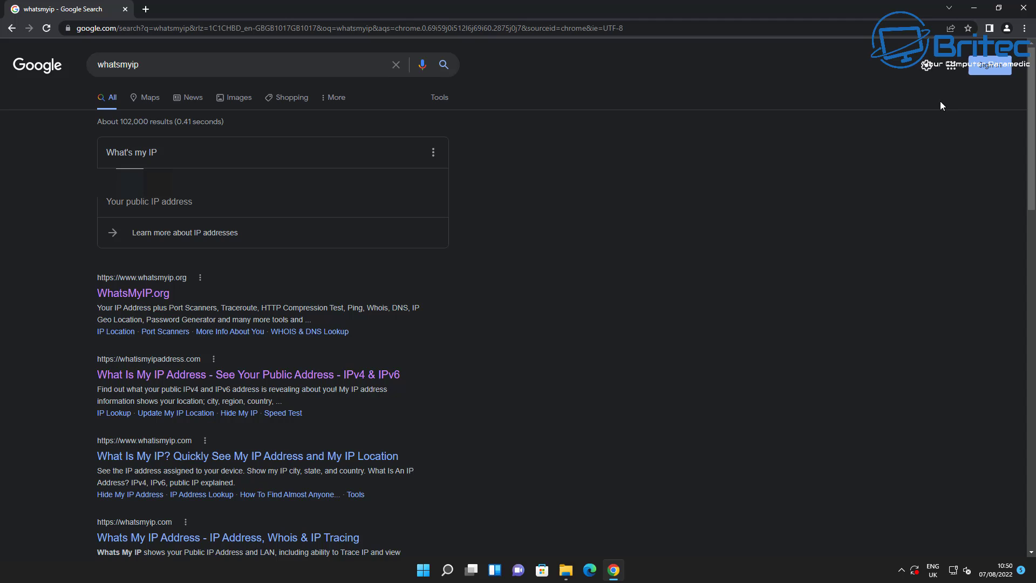
Close the Google Chrome window, keeping the VPN connection active.
left_click(1027, 17)
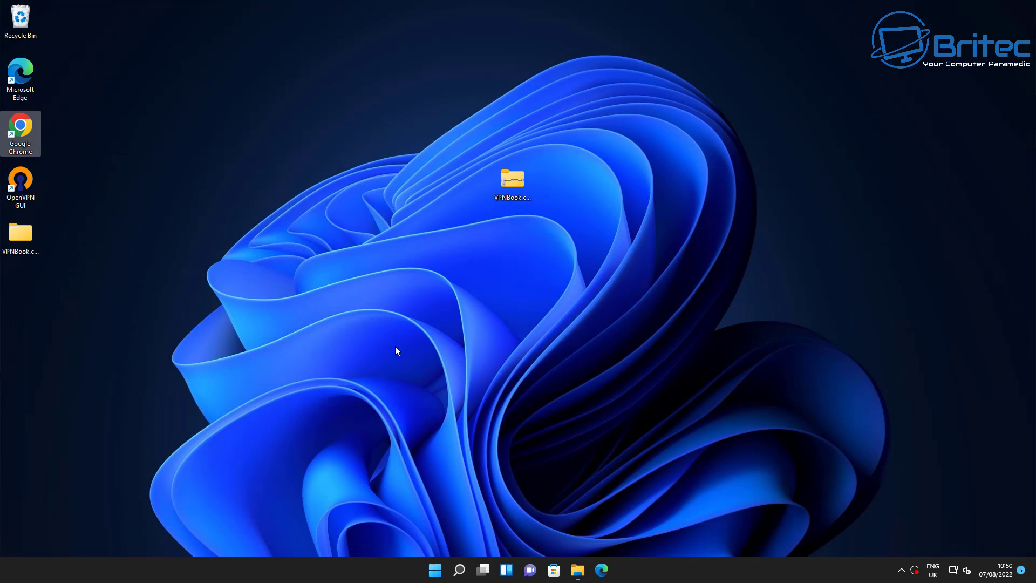